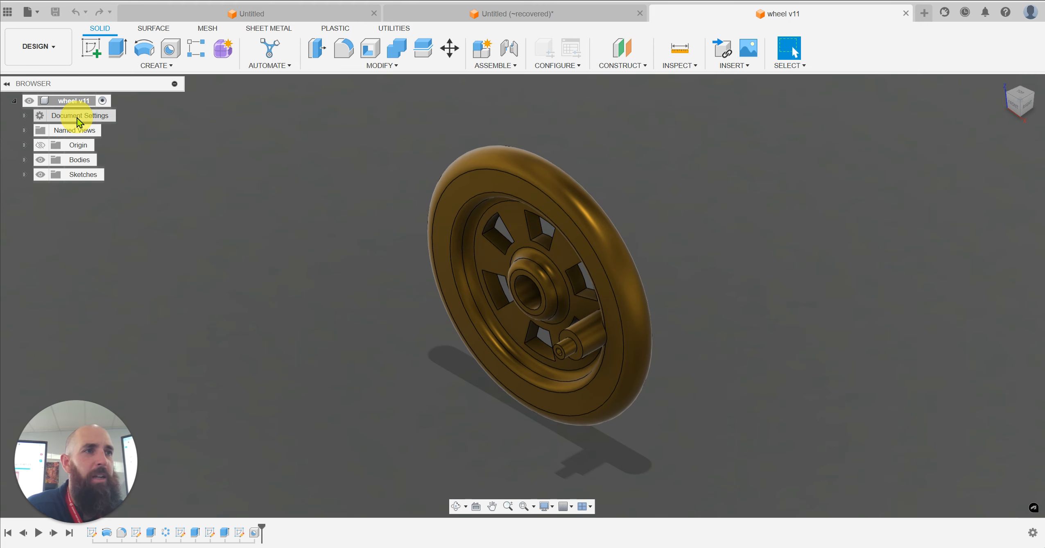
right_click(75, 103)
right_click(70, 103)
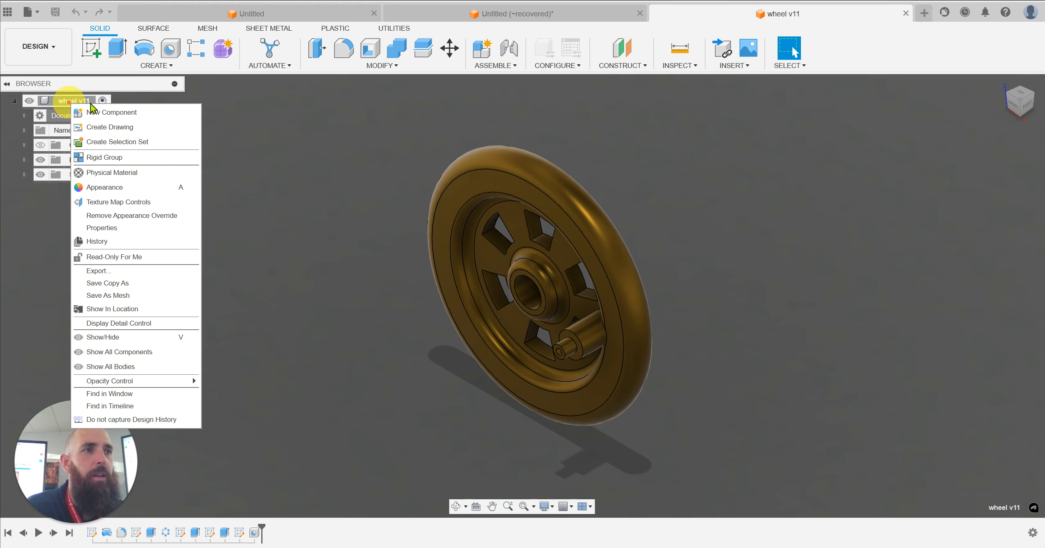
left_click(240, 113)
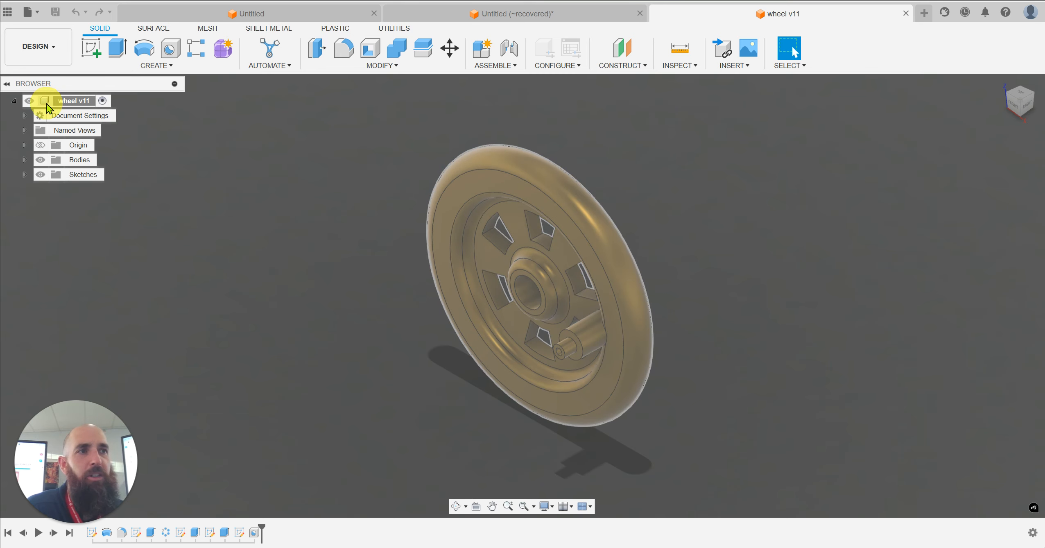
Assign the ABS Plastic physical material from the Fusion Material Library to the whole wheel.
right_click(74, 103)
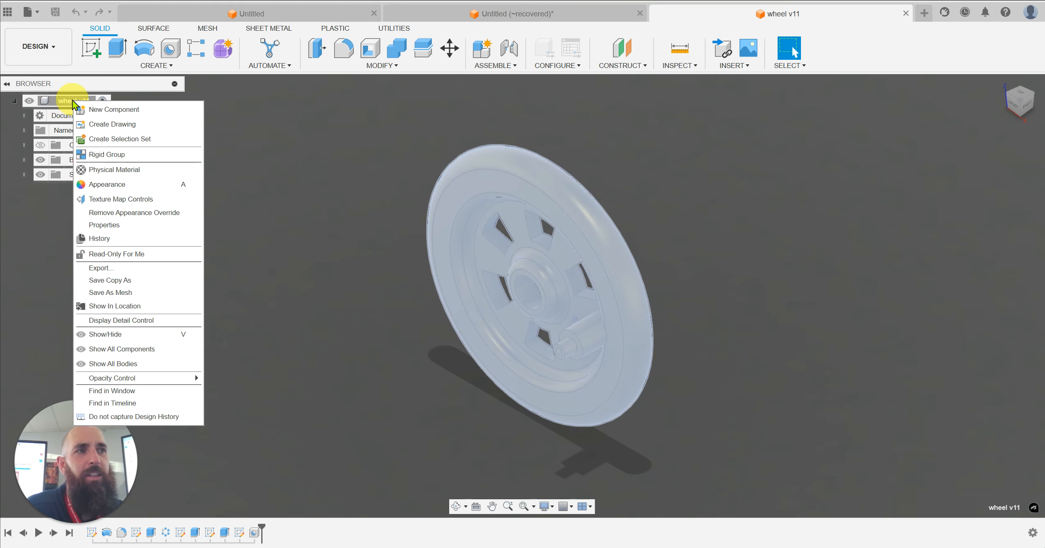
left_click(131, 170)
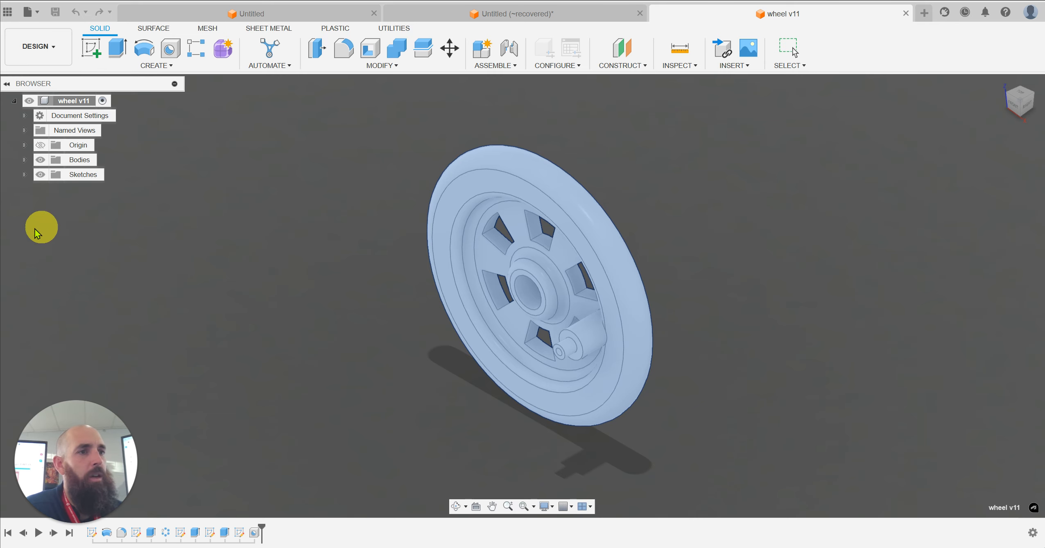
left_click(14, 227)
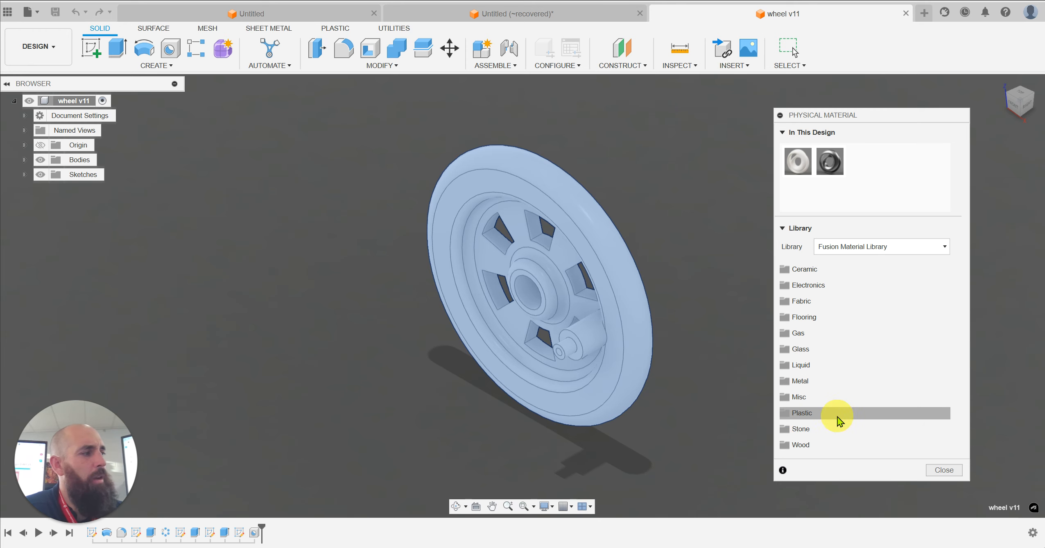
left_click(859, 414)
scroll(864, 399, "down", 2)
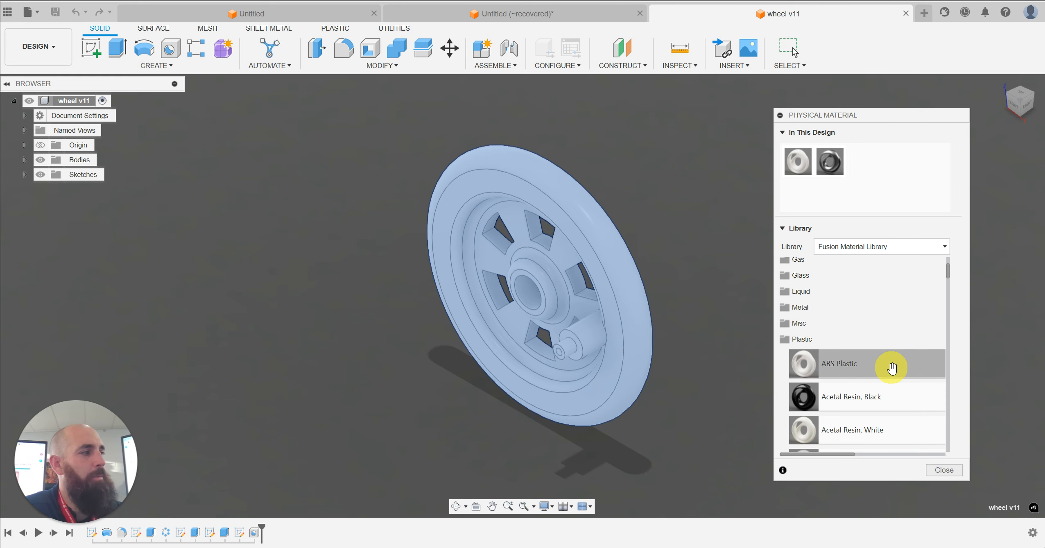
left_click_drag(892, 369, 590, 237)
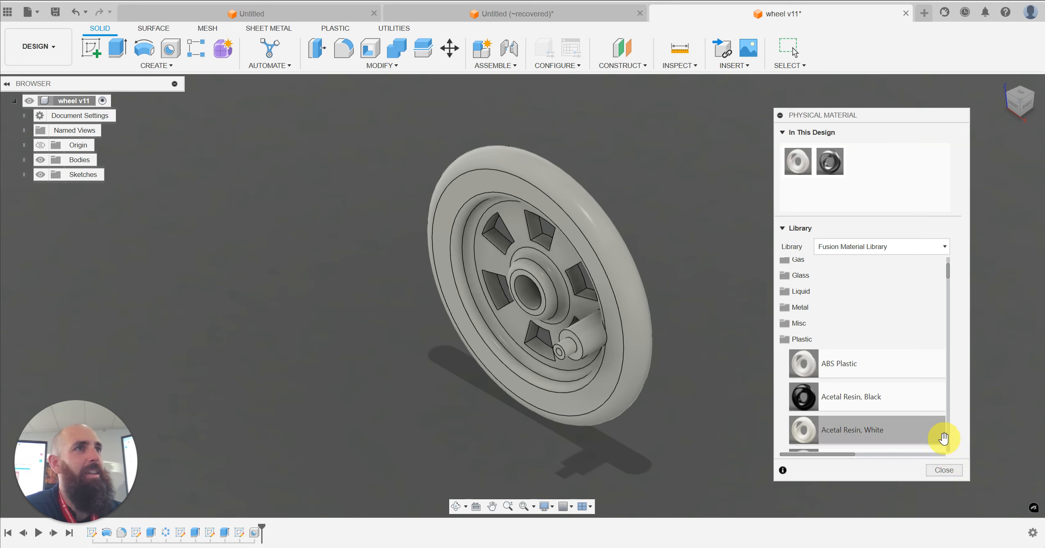
left_click(944, 470)
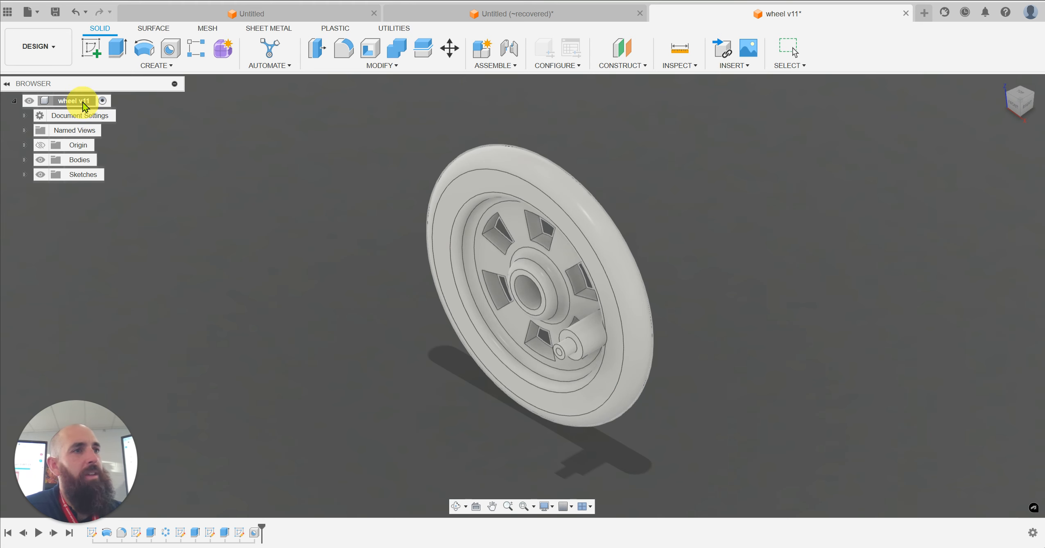
left_click(289, 238)
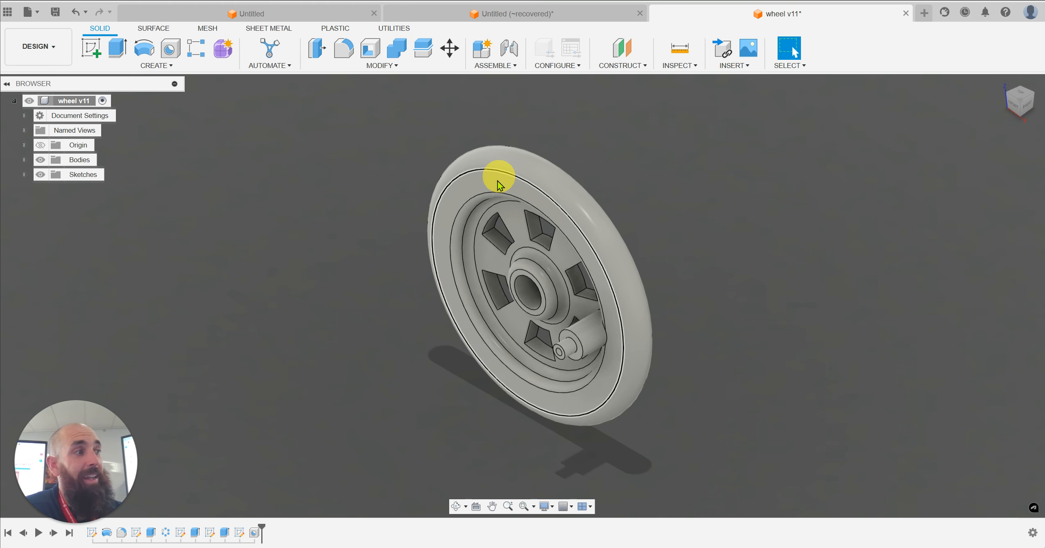
Apply the Paint - Enamel Glossy (Green) appearance to the whole wheel.
left_click(81, 99)
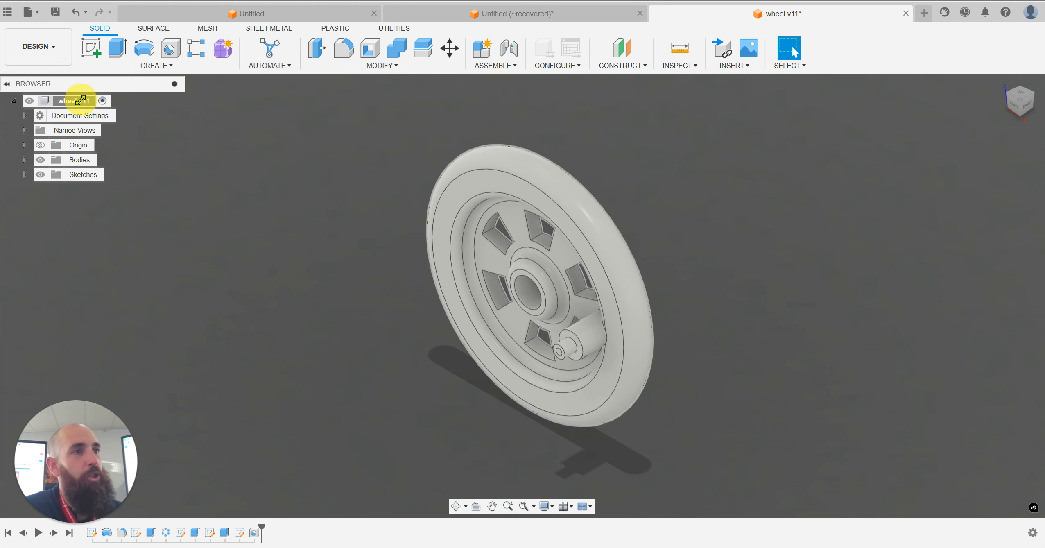
right_click(80, 103)
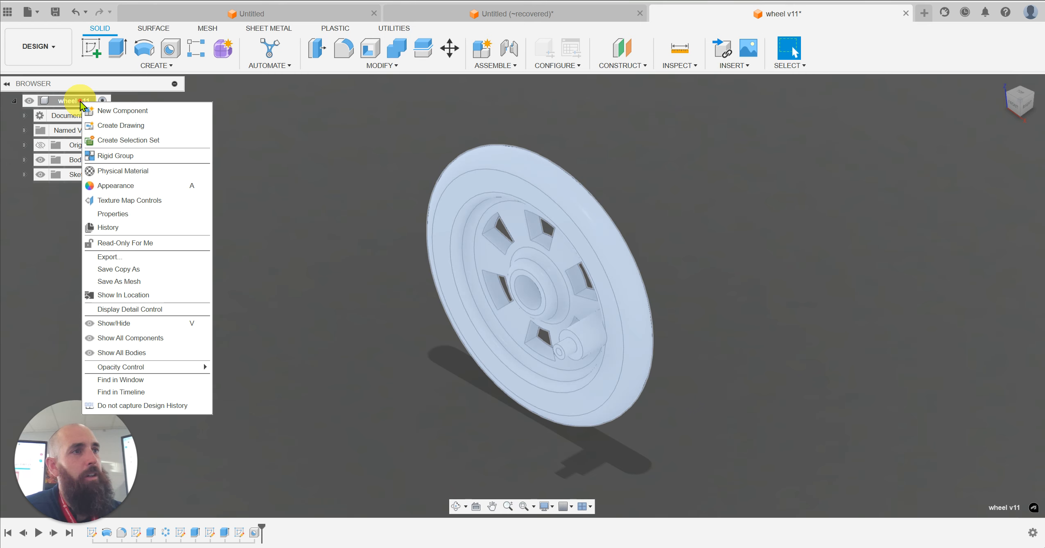
left_click(137, 185)
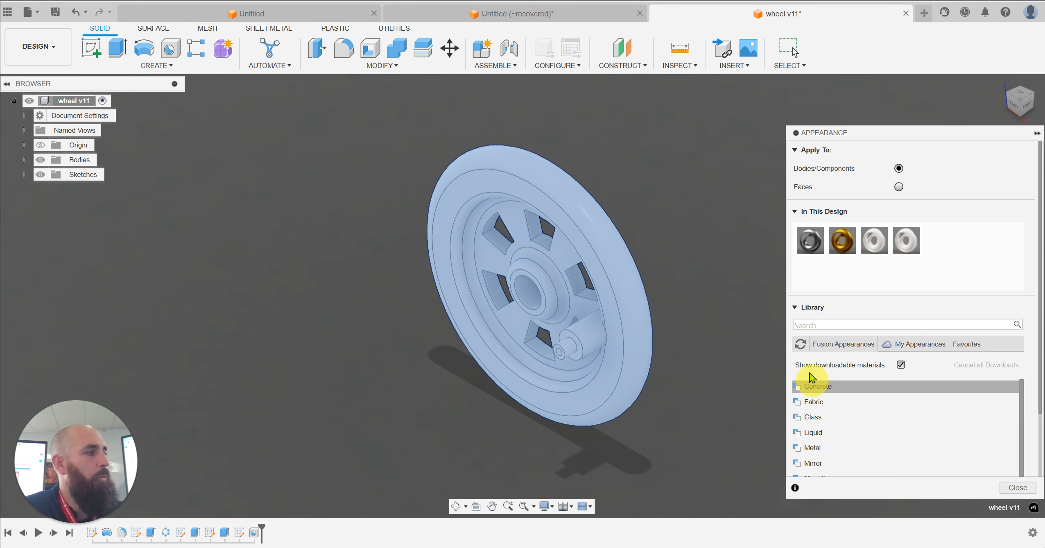
left_click(826, 386)
scroll(835, 402, "down", 5)
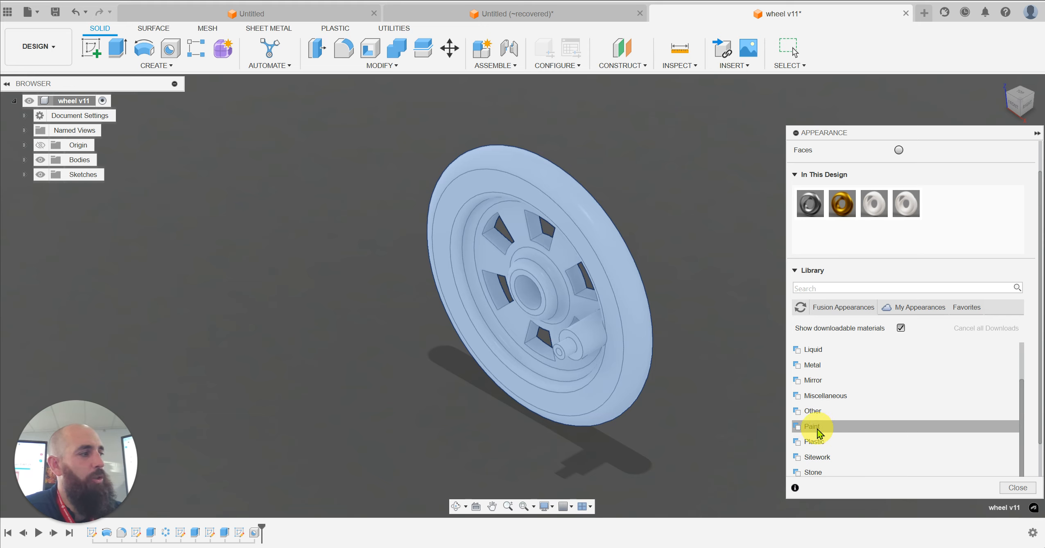
left_click(829, 427)
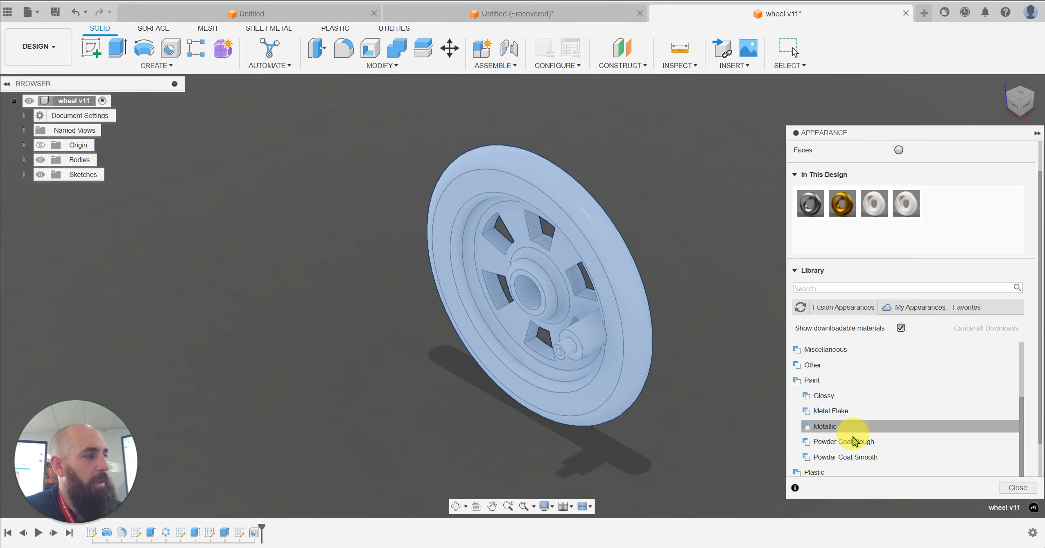
left_click(837, 398)
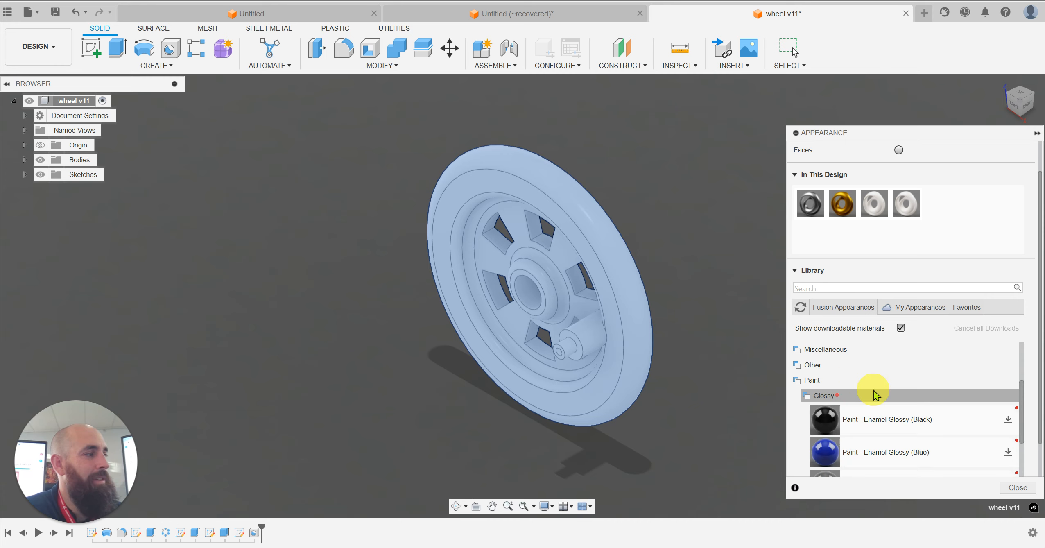
scroll(872, 393, "down", 5)
scroll(878, 392, "up", 3)
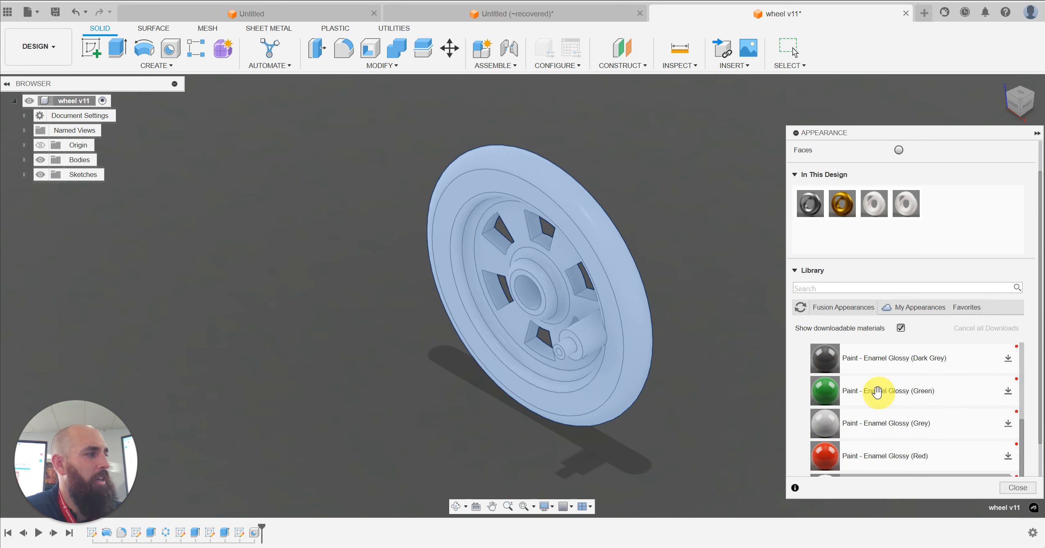
left_click_drag(875, 393, 608, 288)
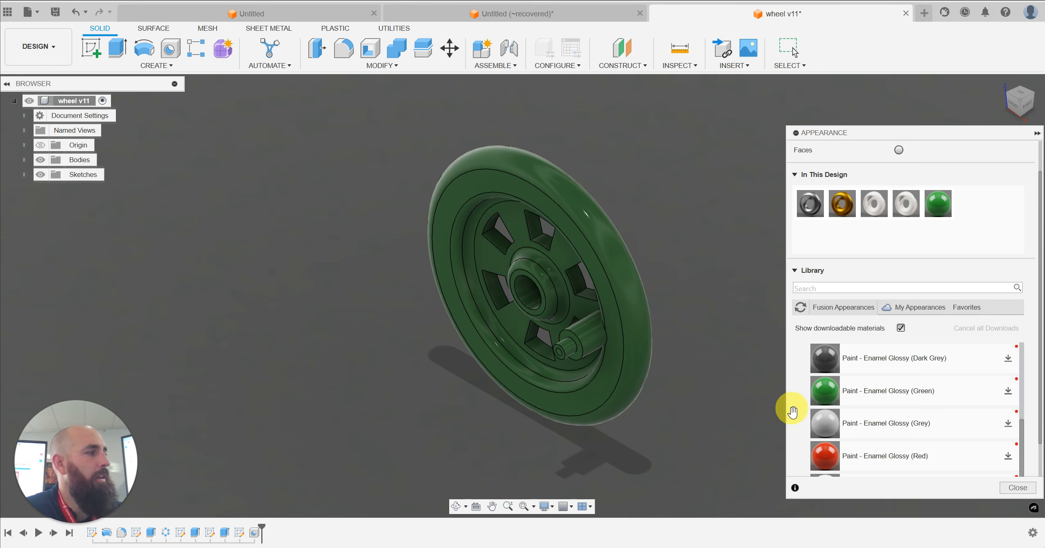
left_click(823, 423)
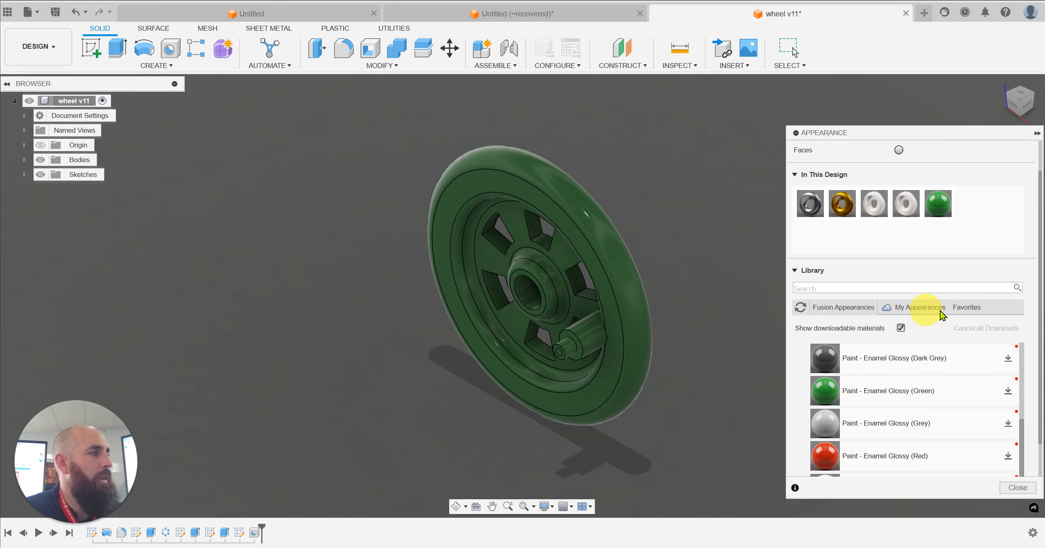
left_click(1018, 488)
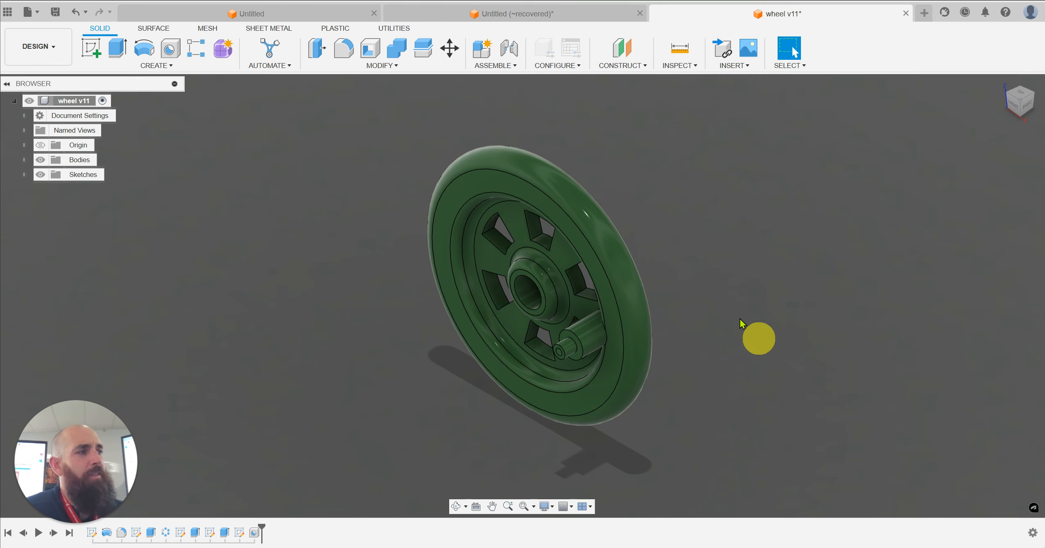
left_click(388, 258)
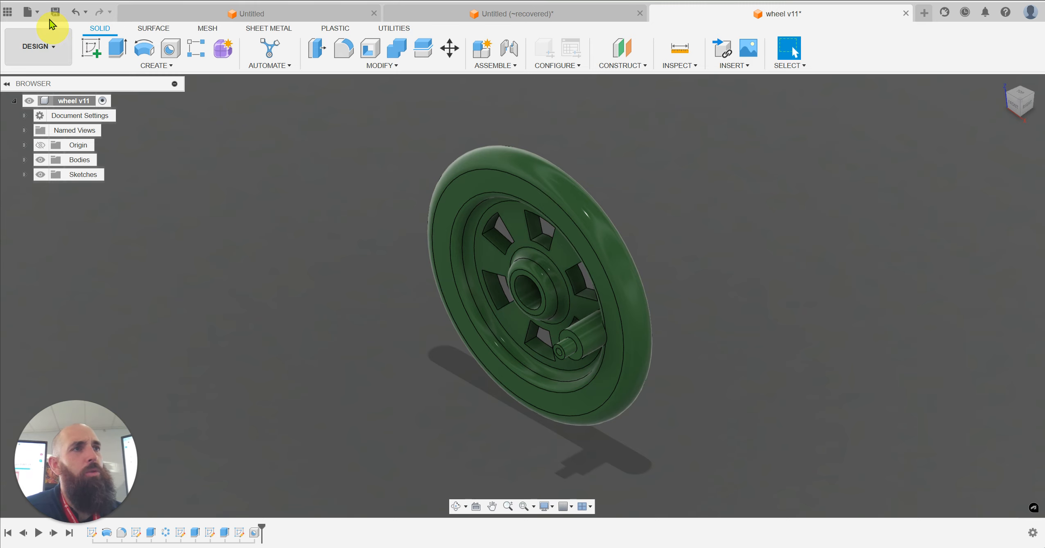
Create a new drawing from the wheel design using the Custom Title Block - IED A template.
left_click(27, 12)
mouse_move(67, 72)
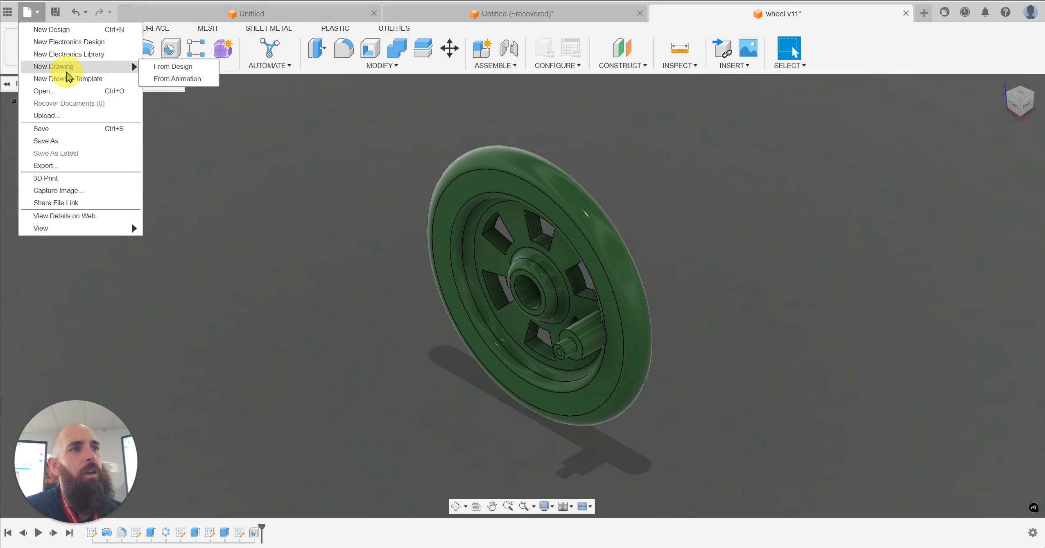
left_click(177, 71)
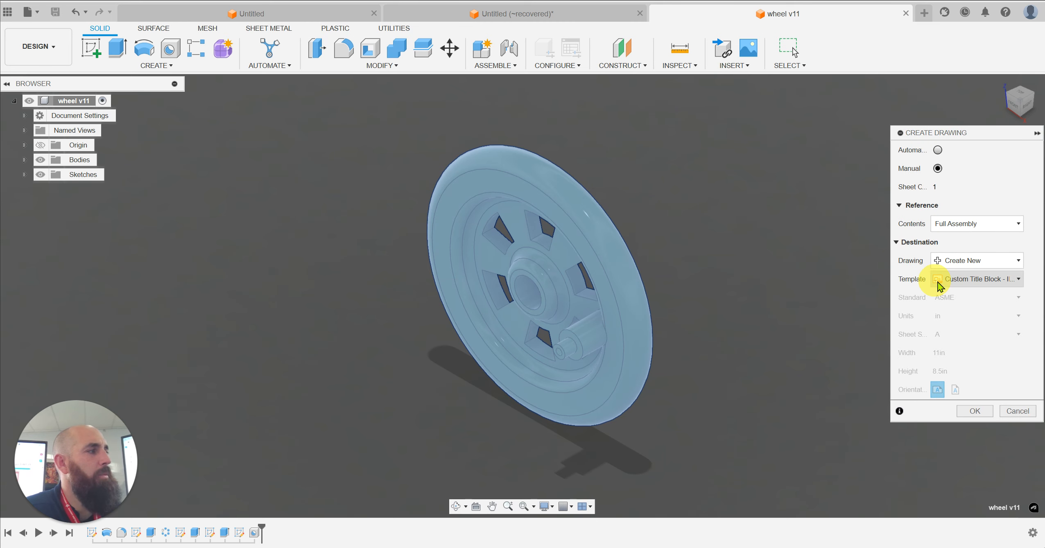
left_click(957, 281)
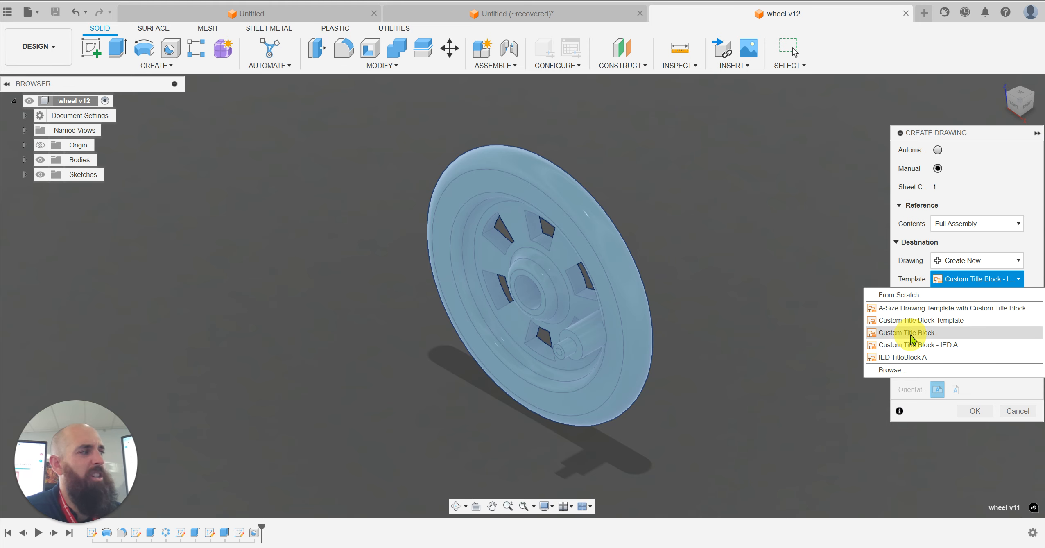
left_click(924, 345)
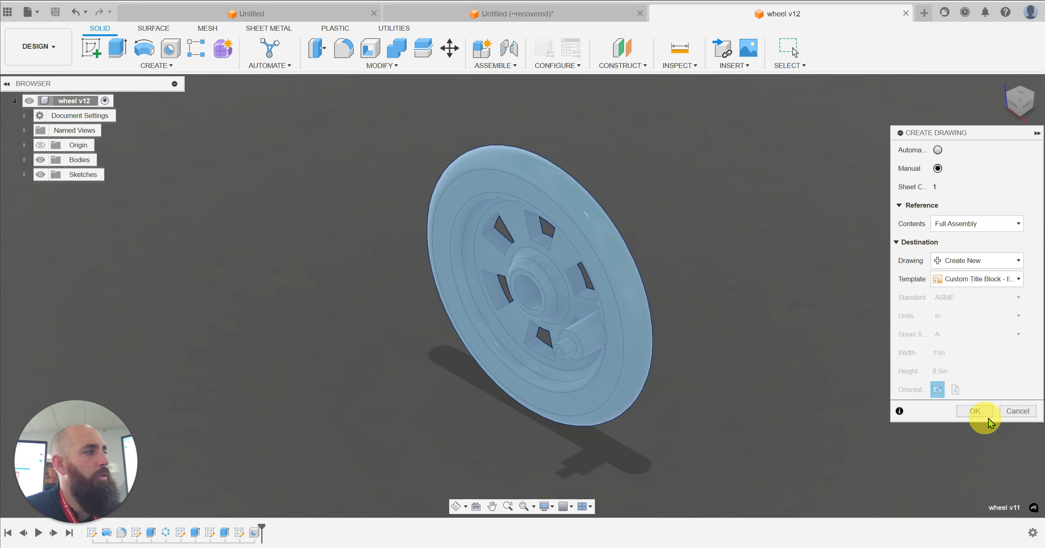
left_click(966, 282)
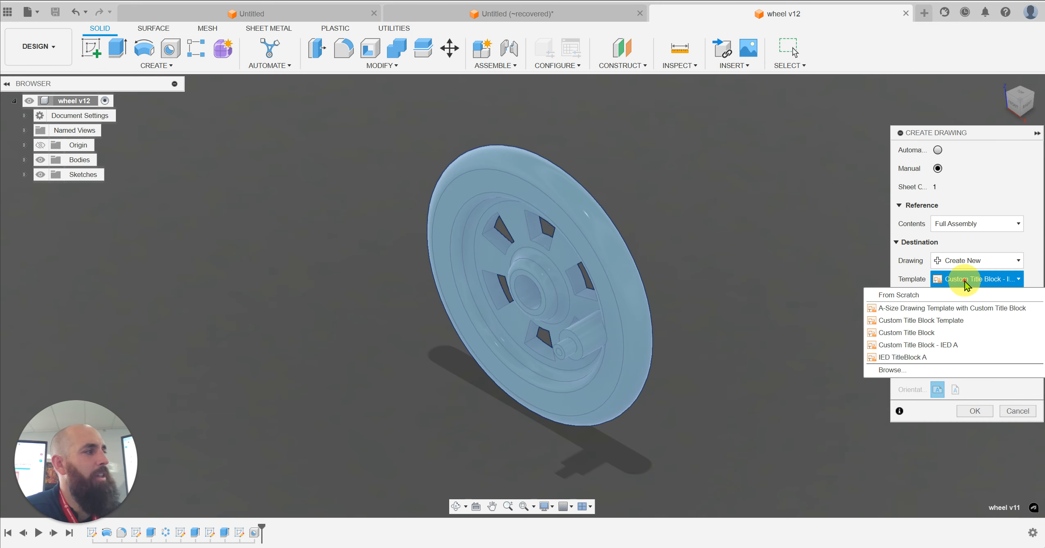
left_click(967, 344)
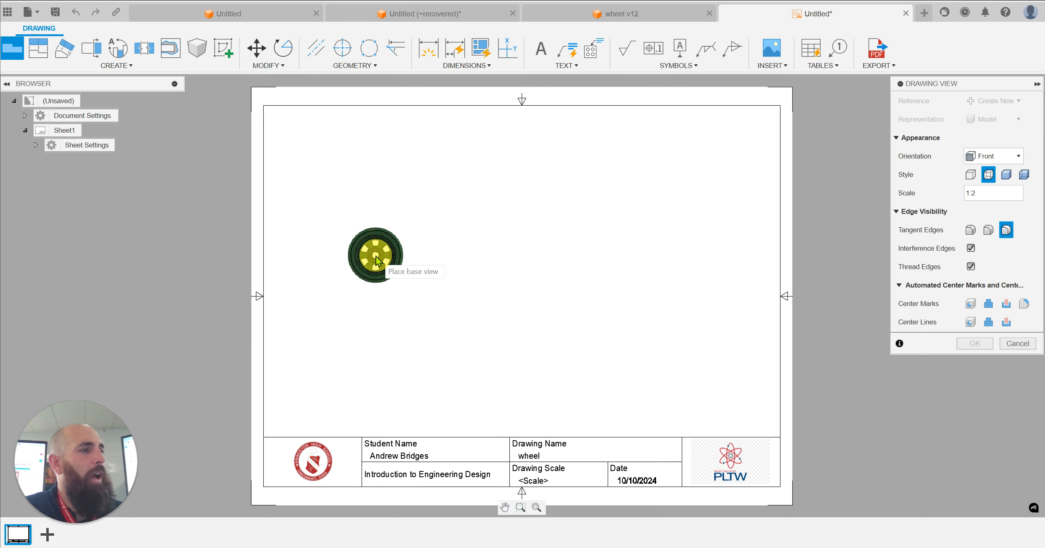
Place a base view of the wheel with the FRONT named-view orientation at 1:1 scale in the sheet's lower-left area.
left_click(995, 156)
left_click(934, 144)
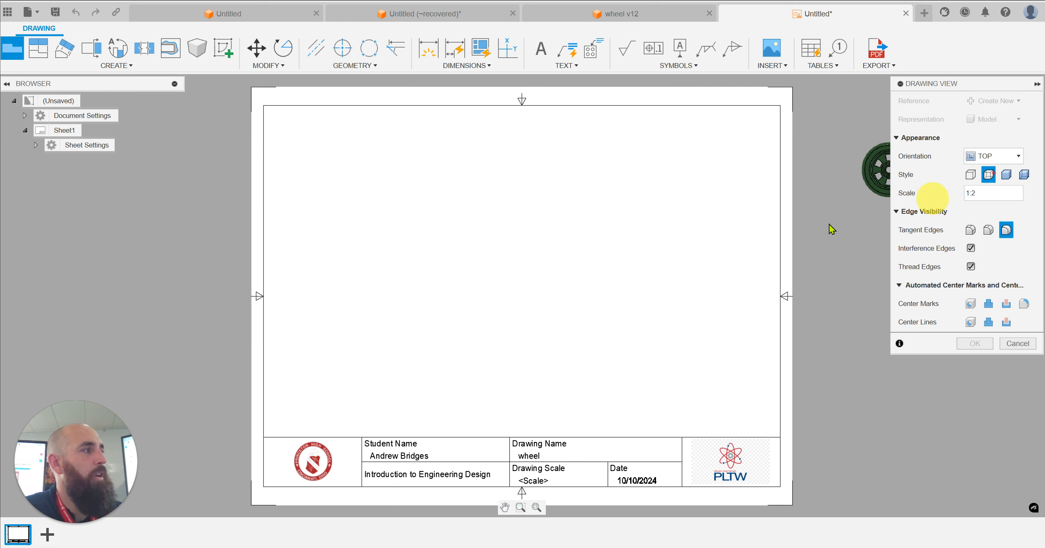
left_click(982, 158)
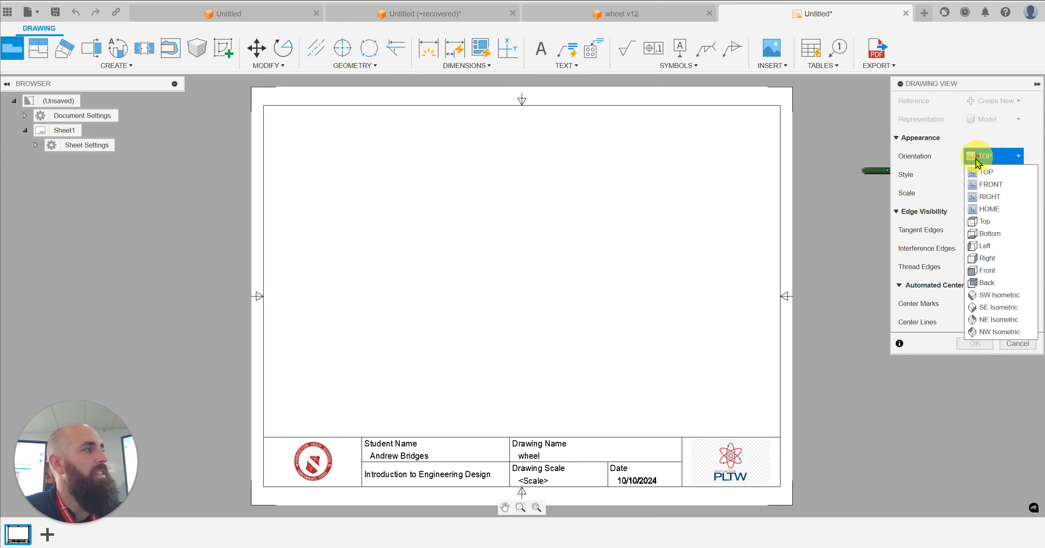
left_click(985, 184)
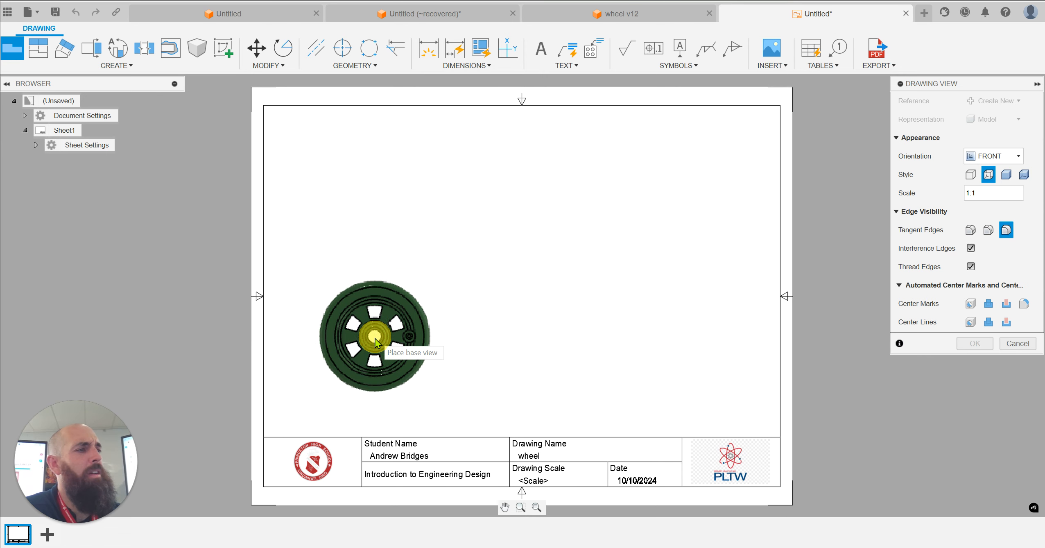
left_click(375, 337)
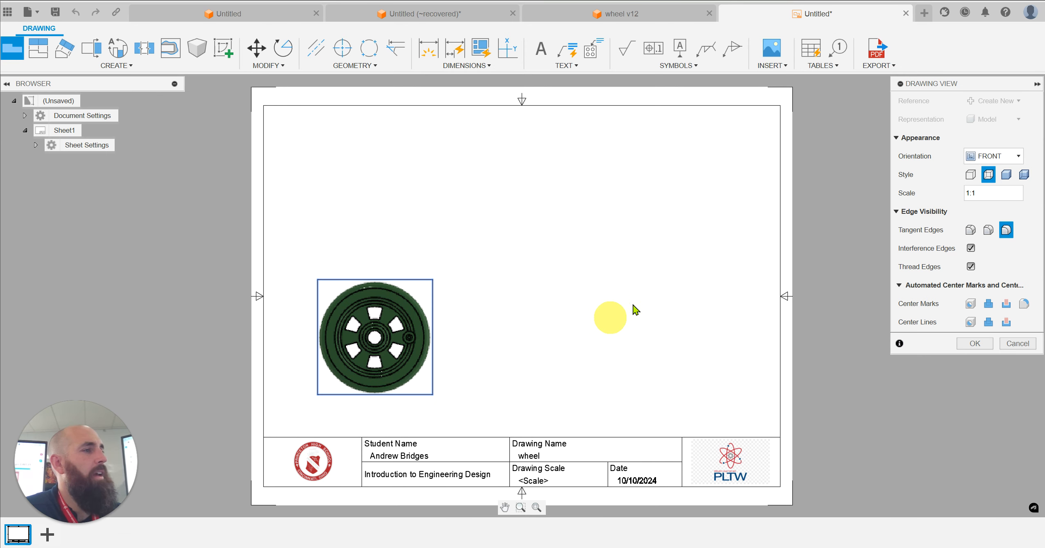
left_click(976, 343)
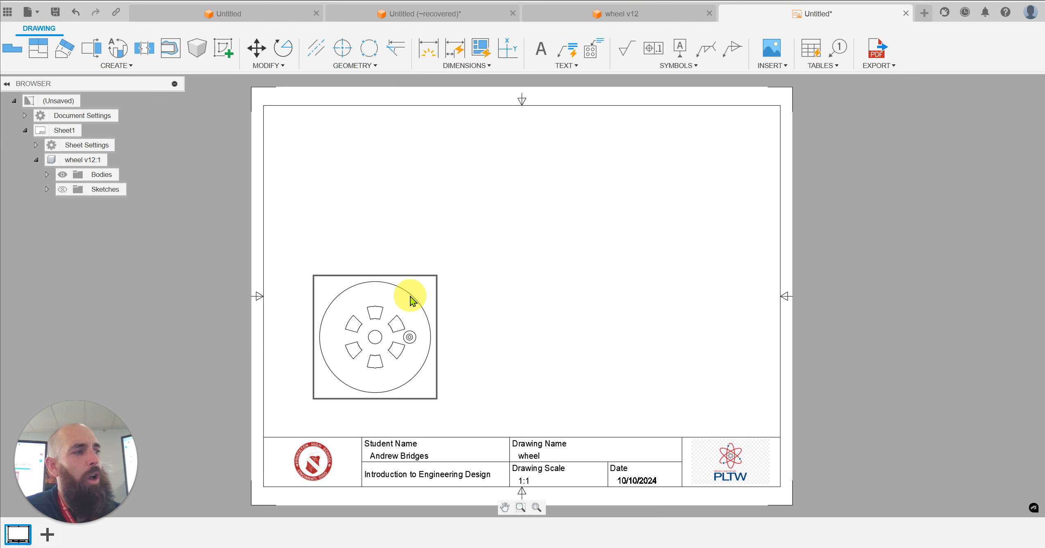
Edit the wheel's base view to show full-length tangent edges and enable automated center marks for holes.
double_click(434, 313)
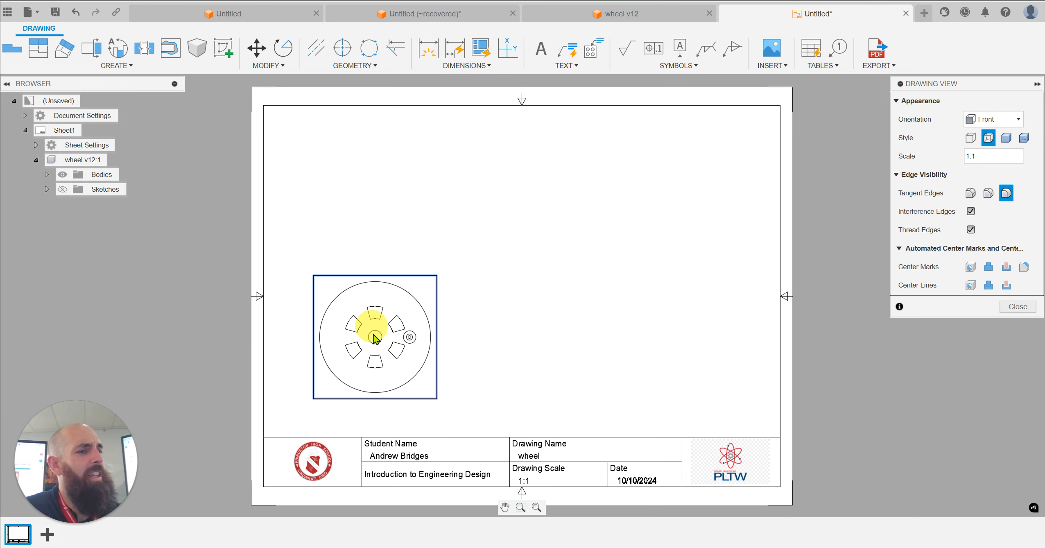
left_click(969, 193)
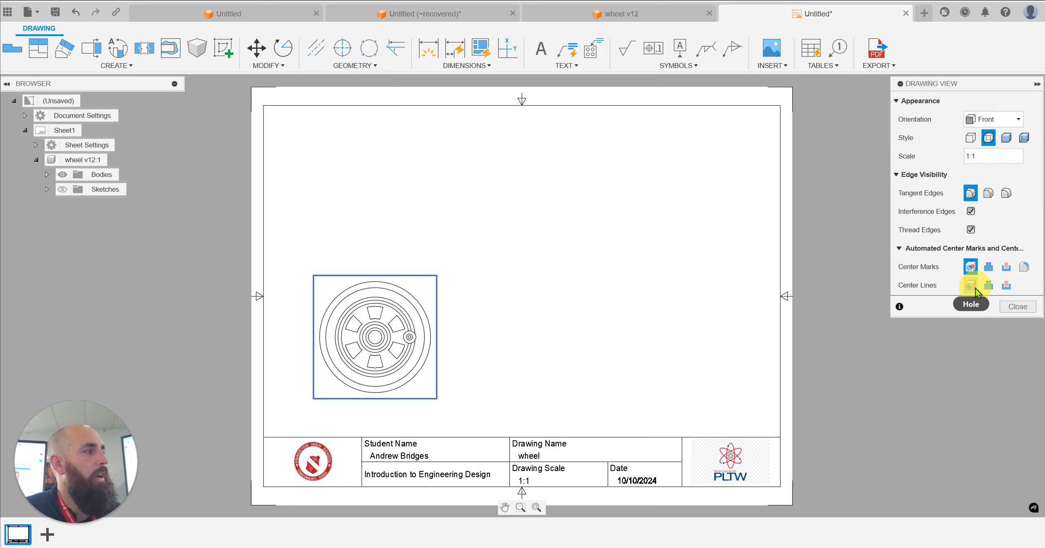
left_click(1017, 306)
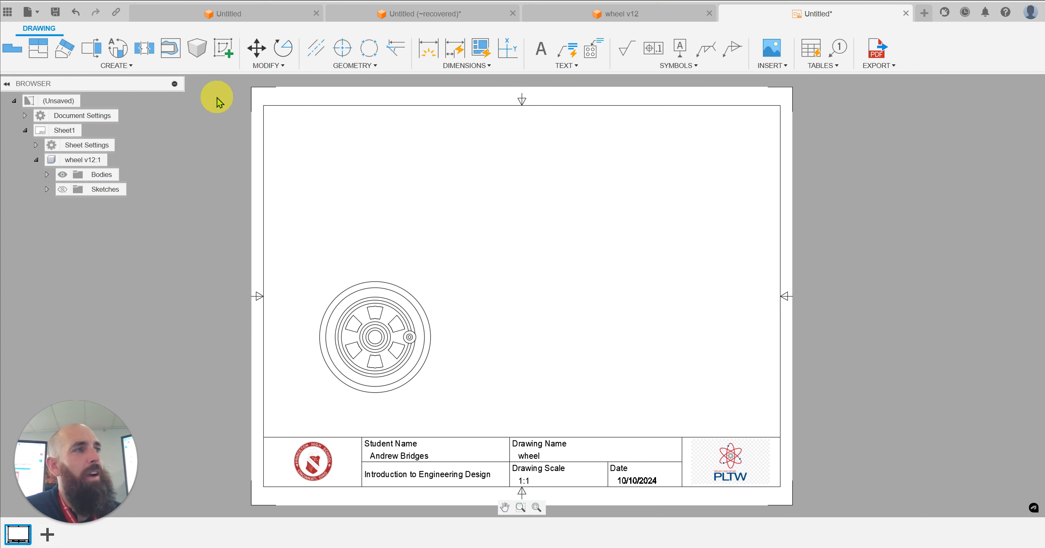
Try a diameter dimension on the second-largest circle of the wheel's front view, and delete it.
left_click(428, 49)
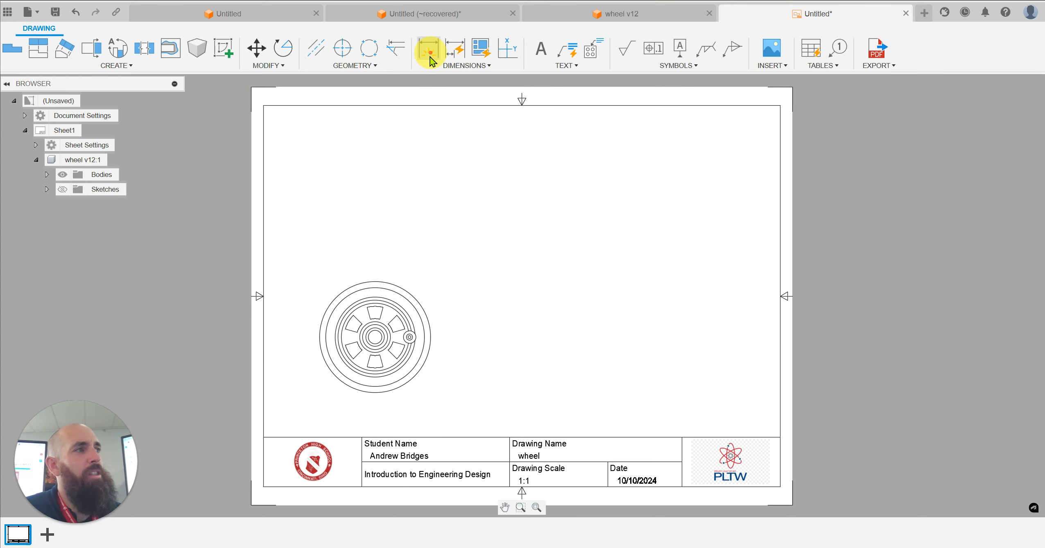
left_click(346, 290)
left_click(313, 275)
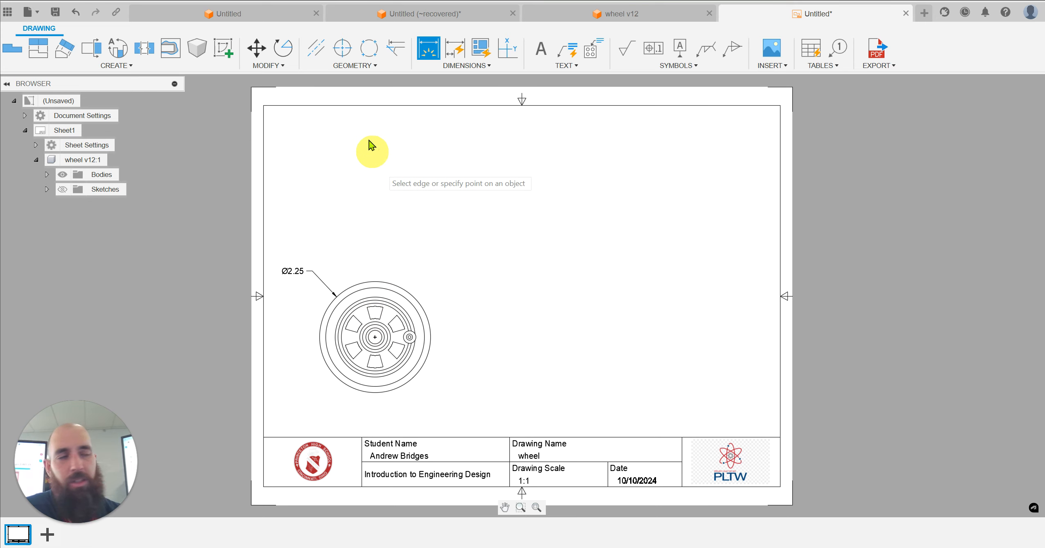
key("Escape")
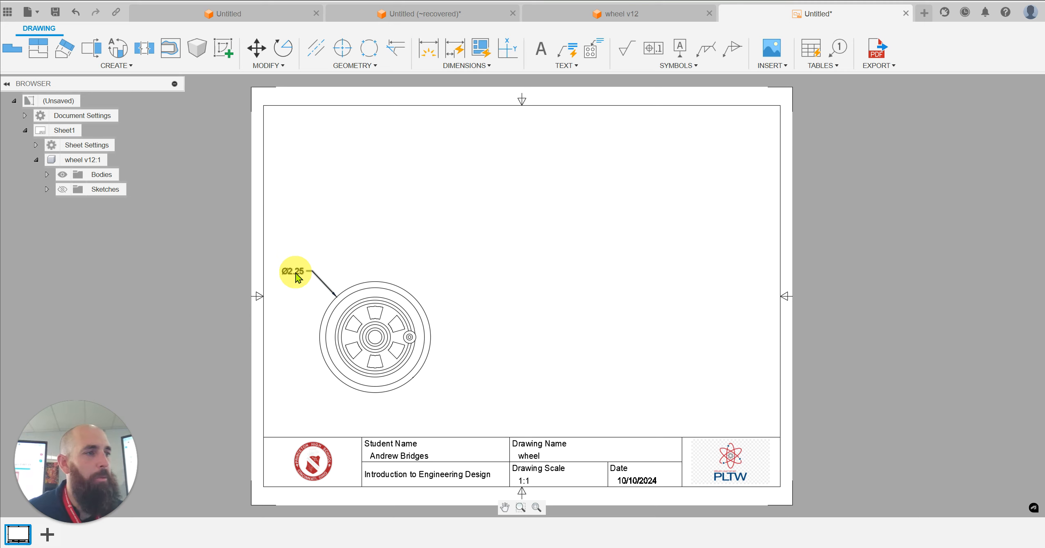
left_click(295, 271)
key("Delete")
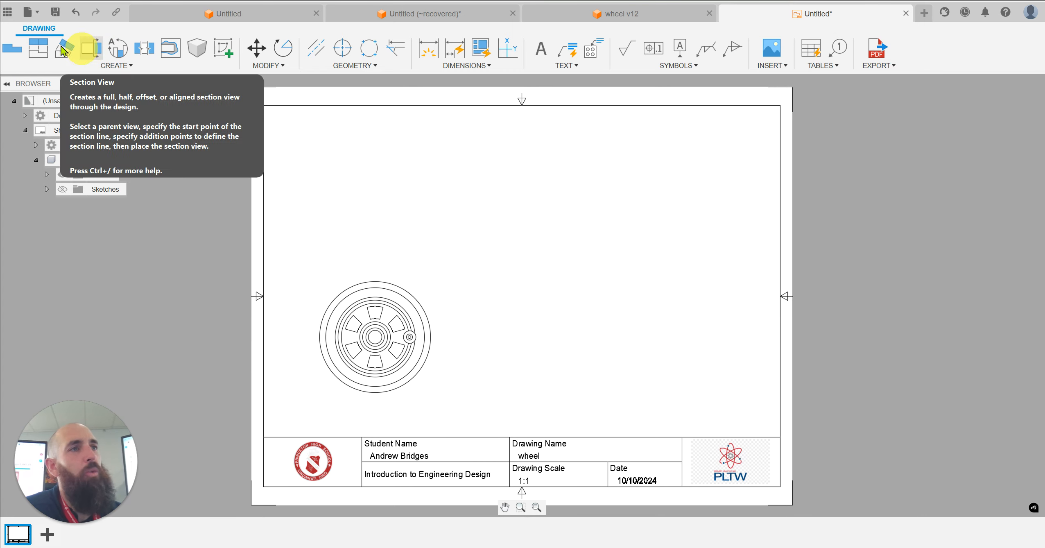
Start a section view from the wheel's front view with a vertical cutting line through its center, extending past both rims.
left_click(95, 50)
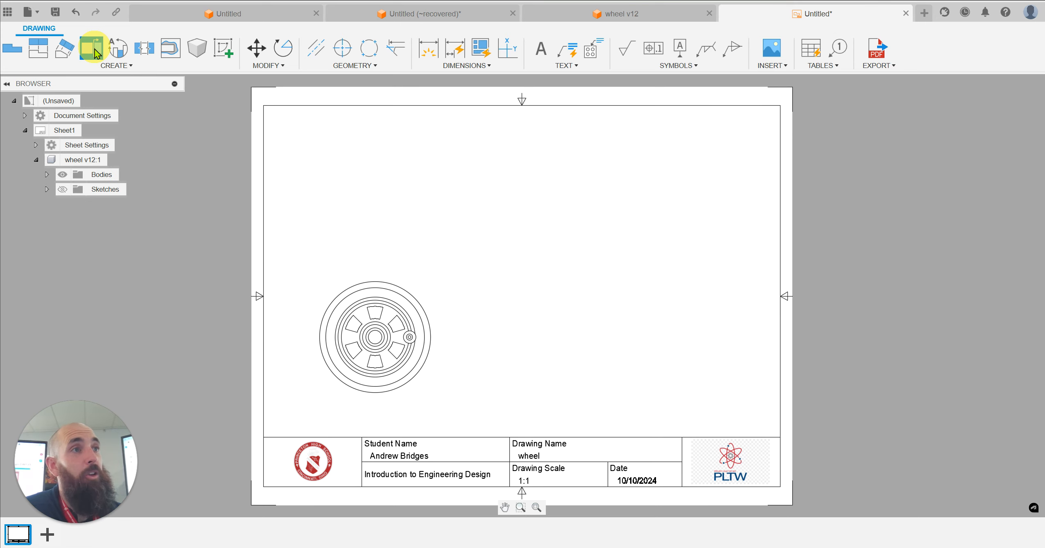
left_click(391, 319)
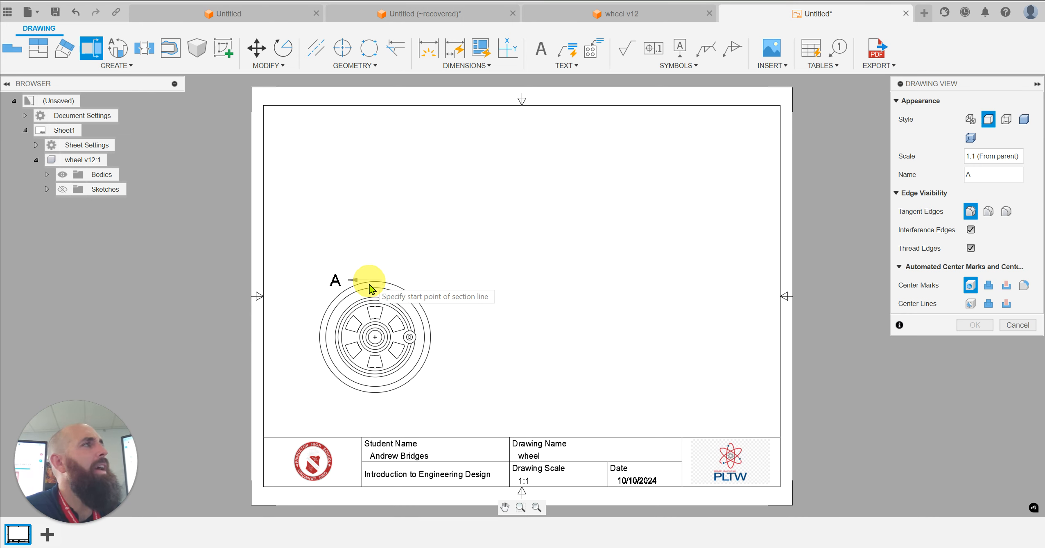
scroll(373, 353, "up", 3)
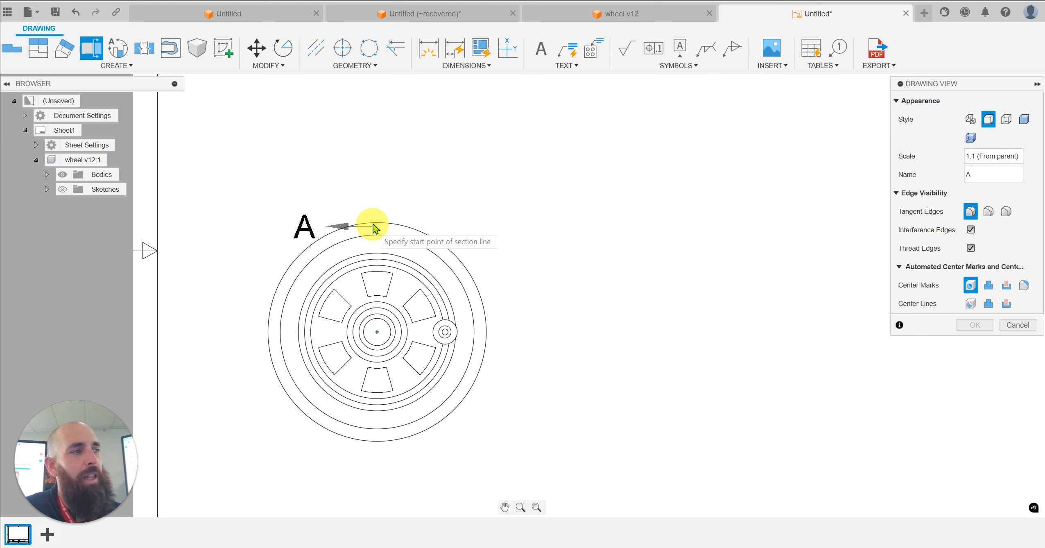
left_click(377, 191)
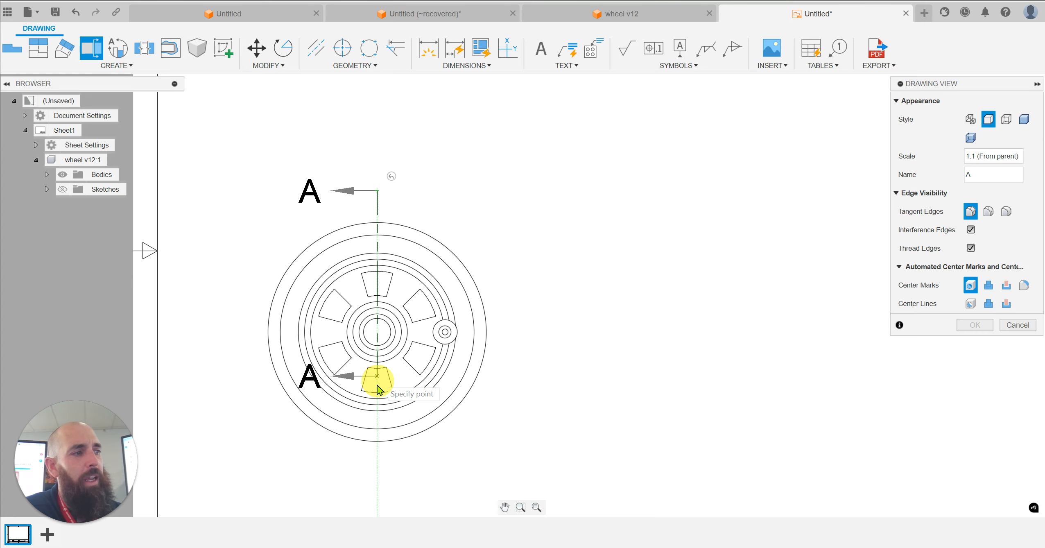
left_click(377, 473)
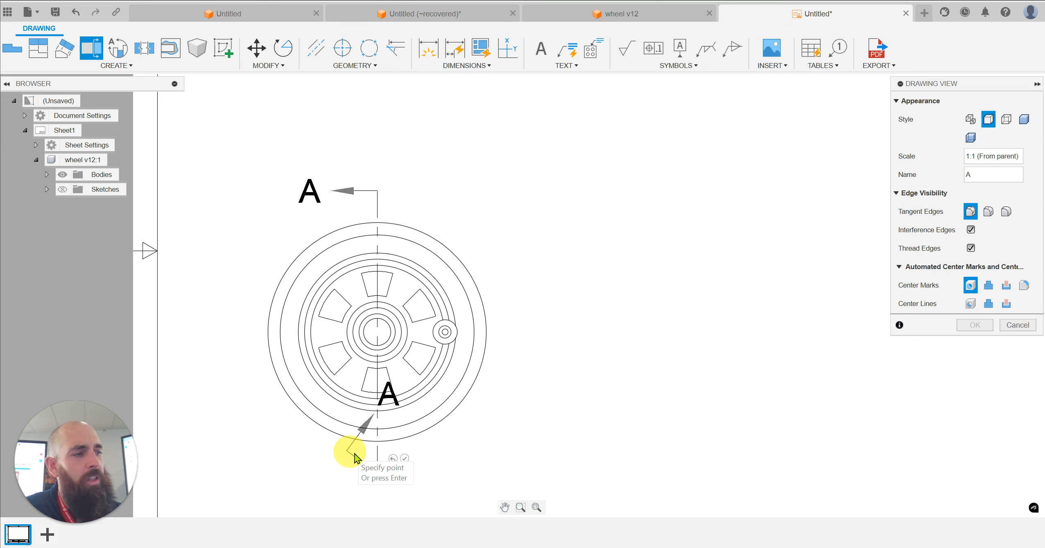
left_click(405, 458)
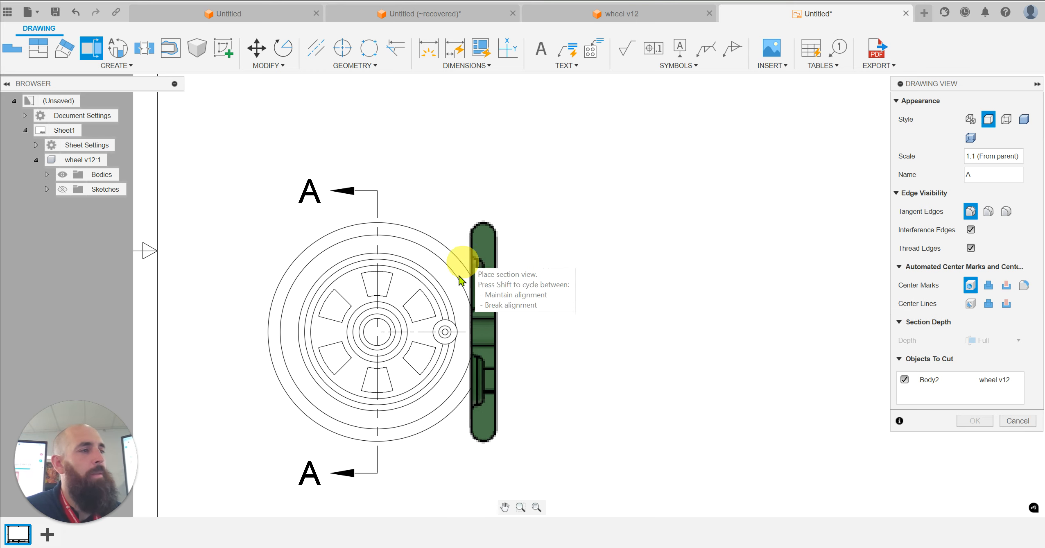
Place full-depth section view A to the right of the front view, and move its label up clear of the title block.
scroll(457, 275, "down", 2)
scroll(458, 275, "down", 1)
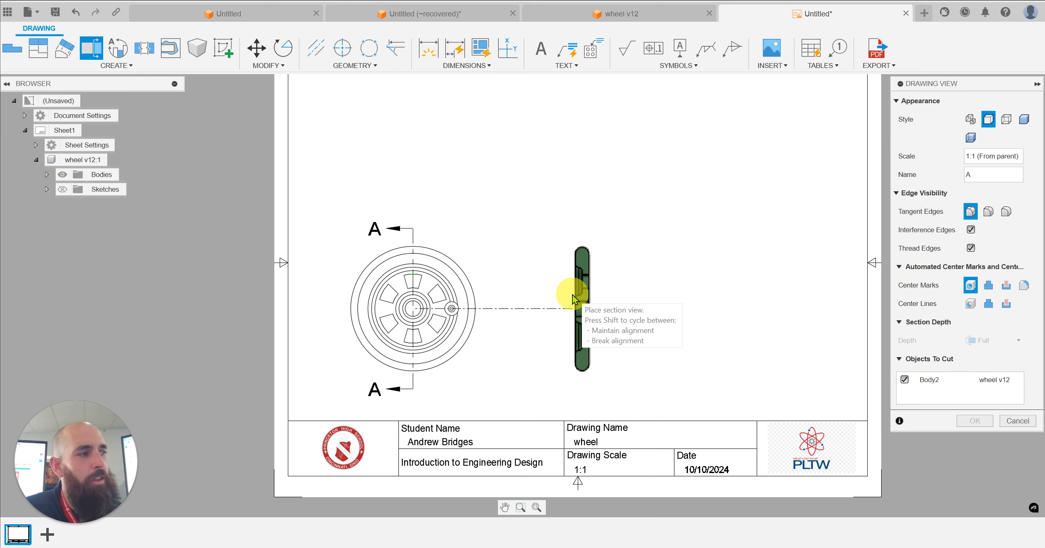
left_click(572, 298)
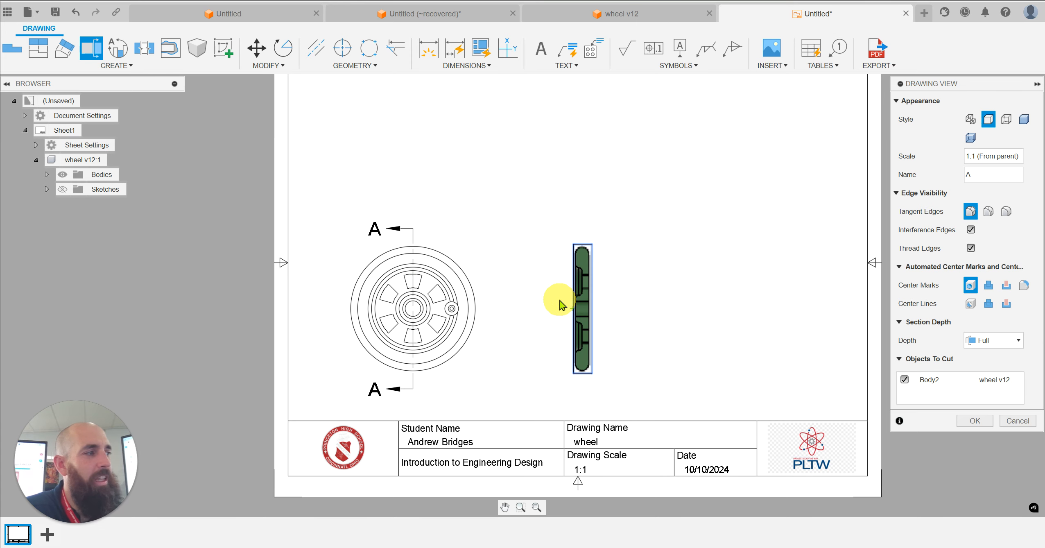
scroll(560, 302, "down", 3)
scroll(561, 302, "up", 4)
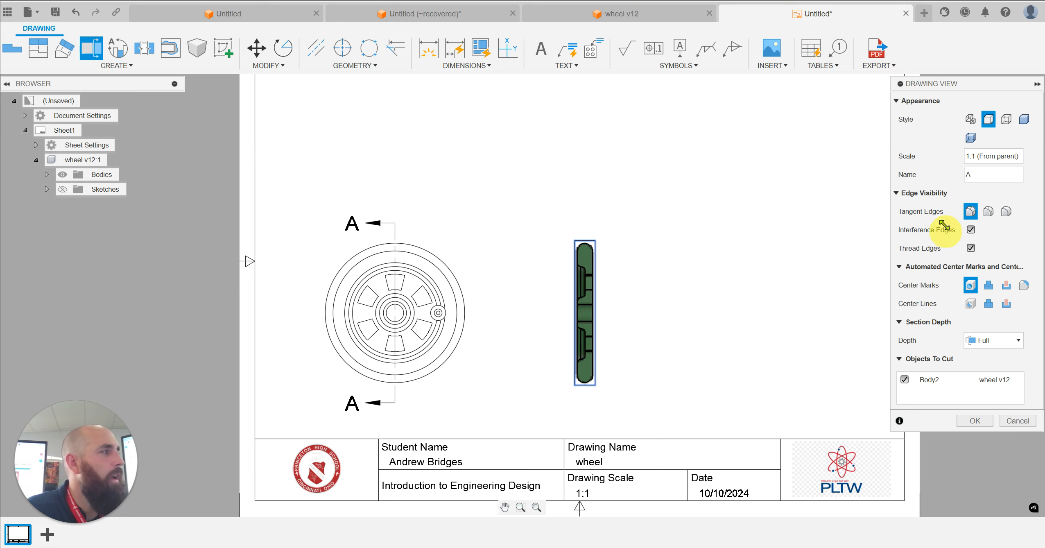
left_click(983, 423)
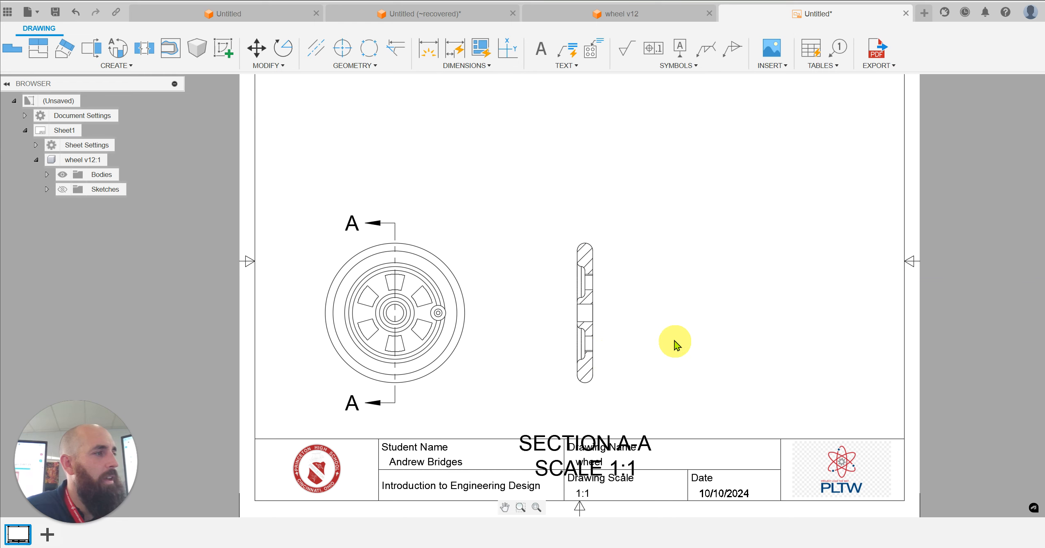
left_click(568, 442)
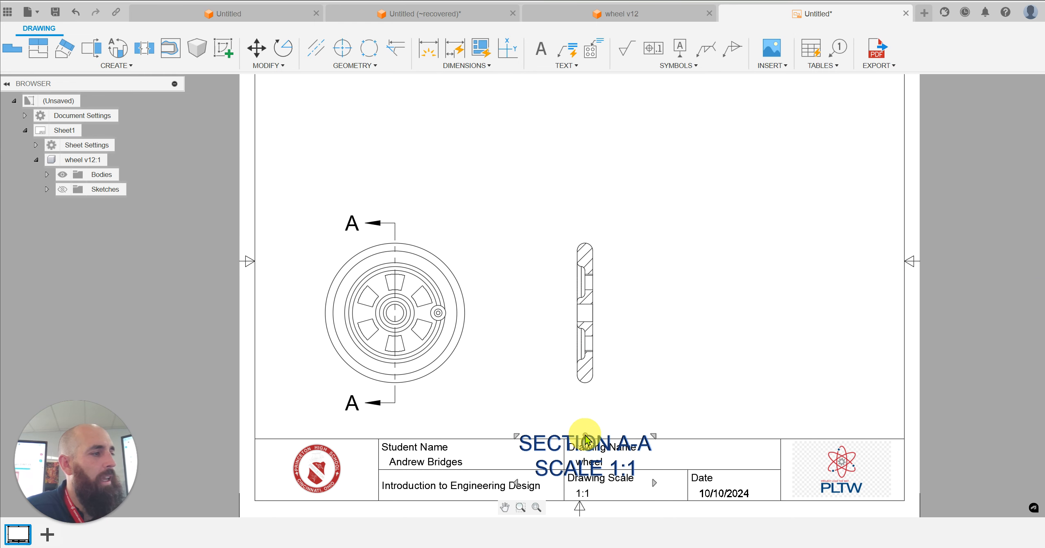
left_click_drag(585, 438, 596, 400)
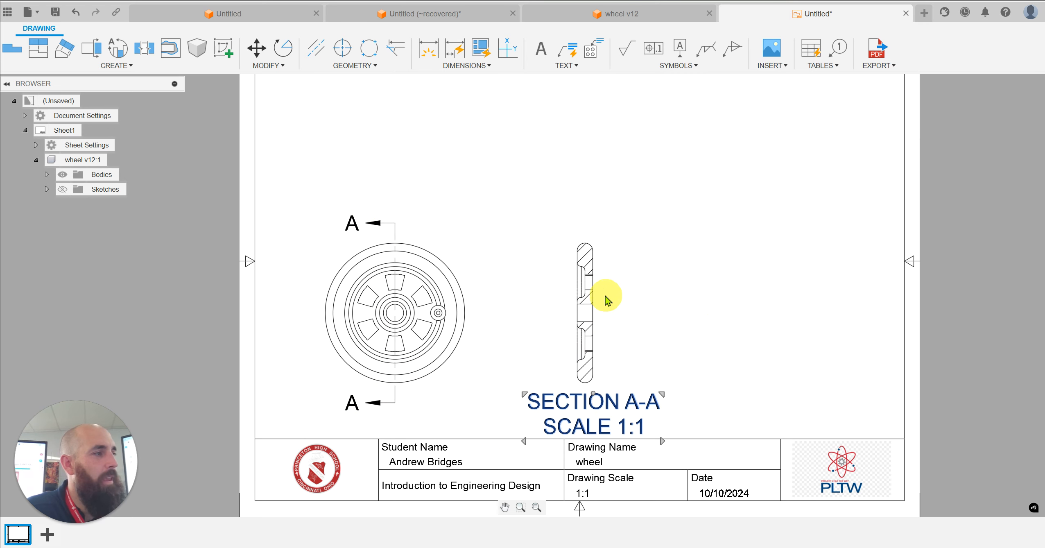
Dimension the radius of the upper recess fillet in the section view, with the text to the left of the profile.
scroll(601, 296, "up", 2)
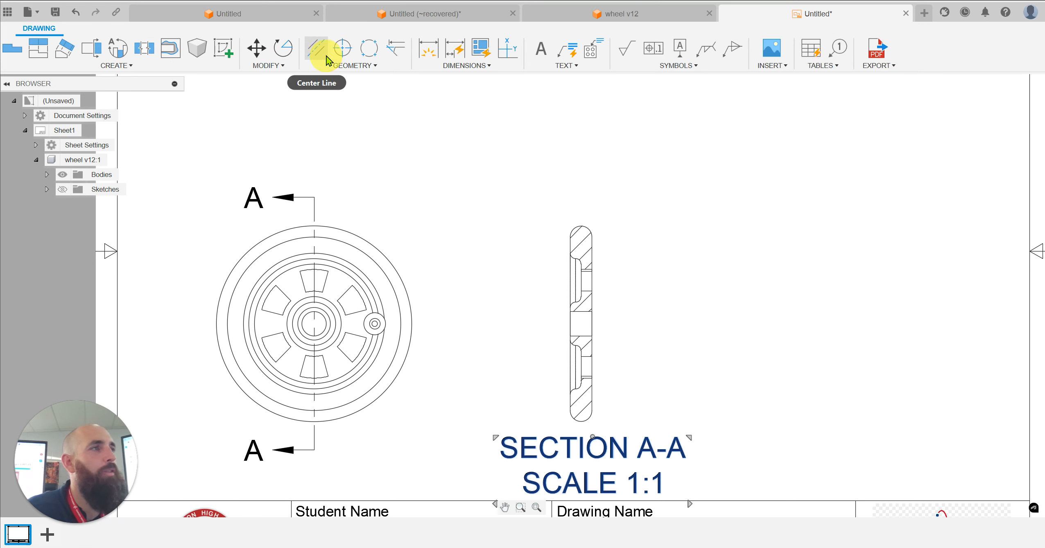
left_click(429, 52)
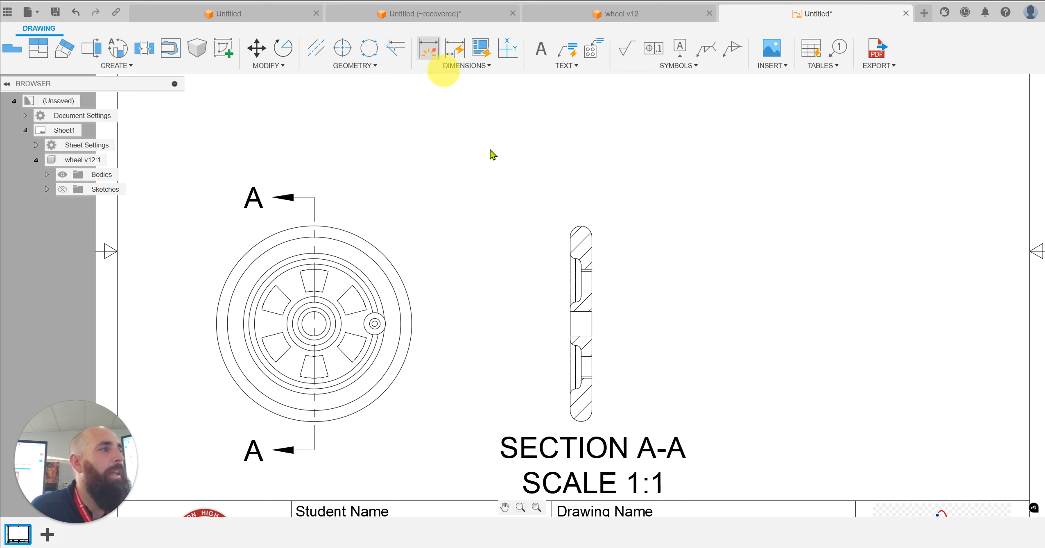
scroll(579, 261, "up", 3)
left_click(576, 267)
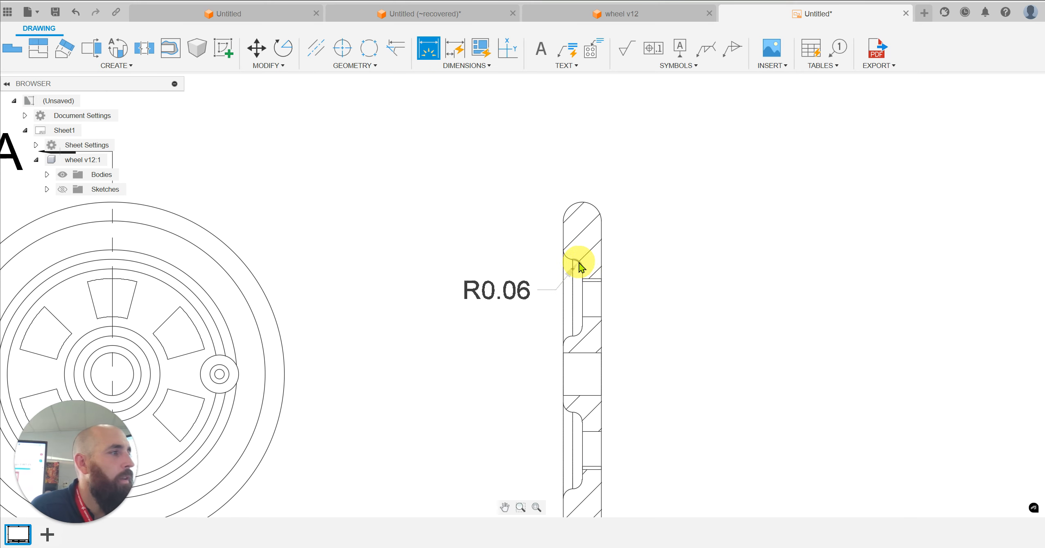
left_click(506, 303)
scroll(491, 304, "down", 3)
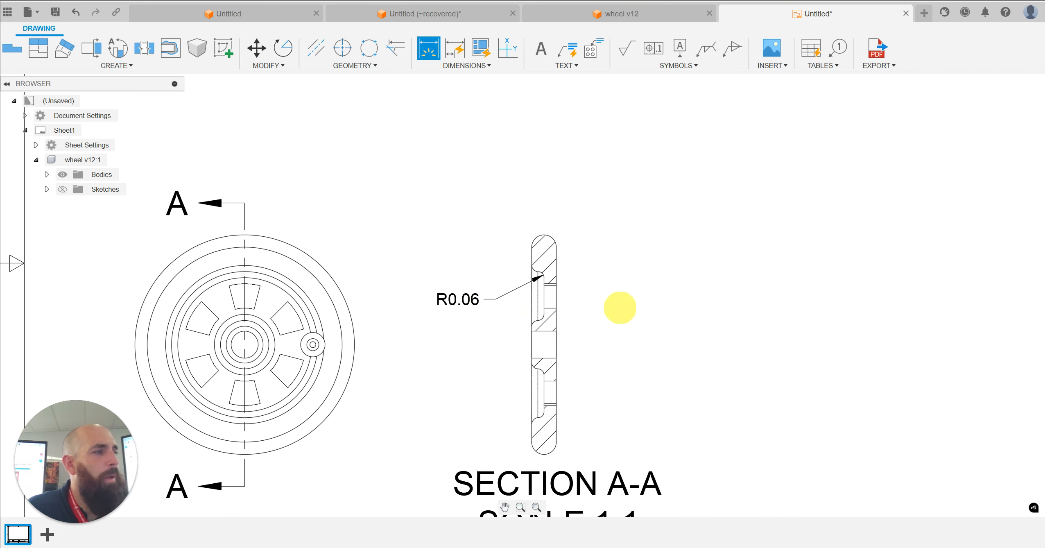
middle_click_drag(620, 307, 528, 272)
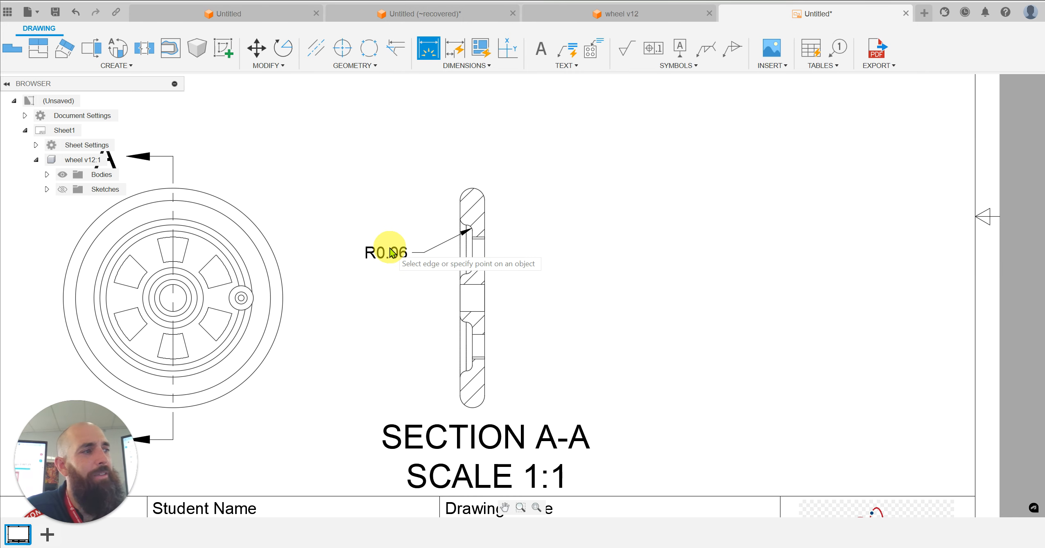
key("Escape")
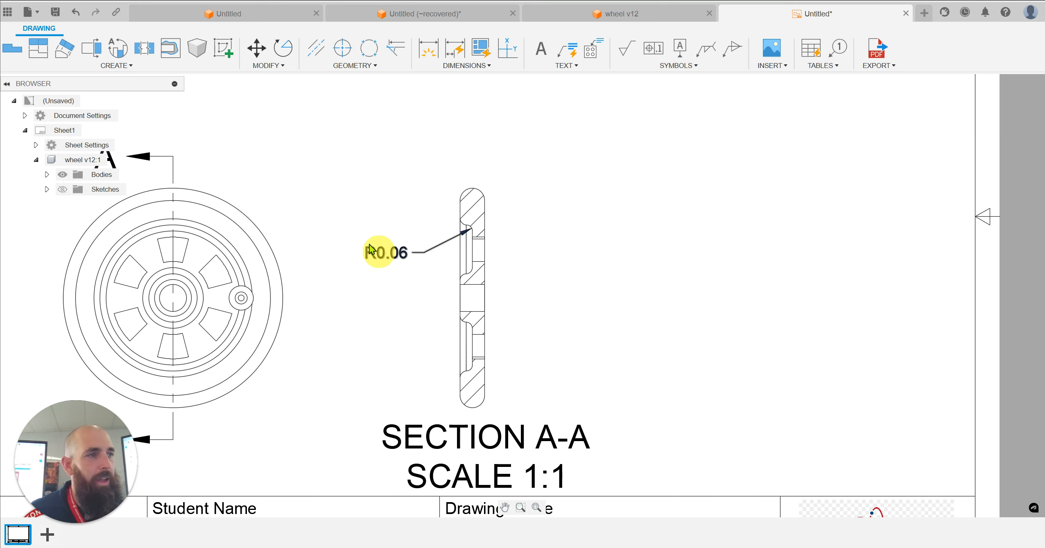
Set the fillet radius dimension's linear precision to four decimal places (0.1234).
double_click(395, 256)
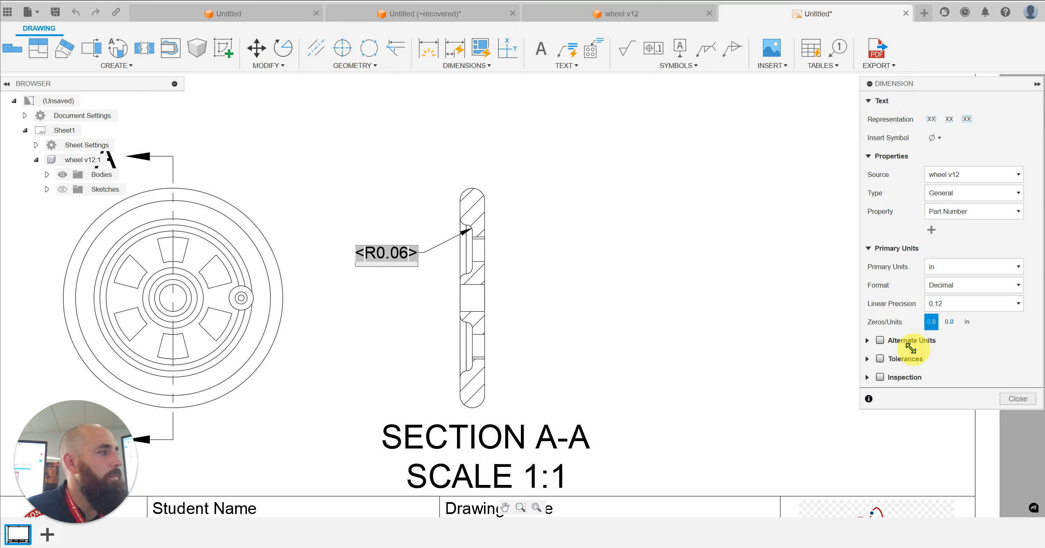
left_click(962, 303)
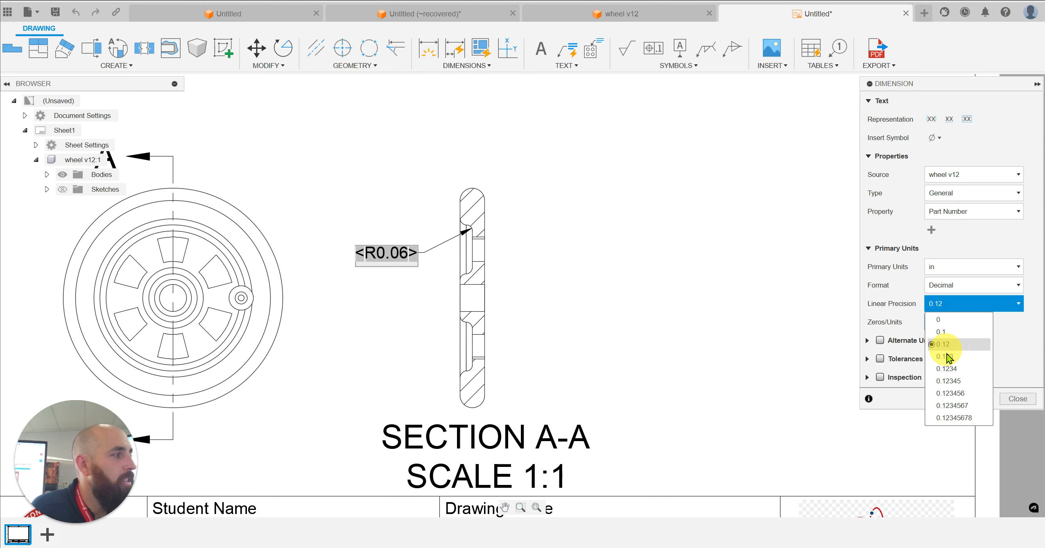
left_click(949, 369)
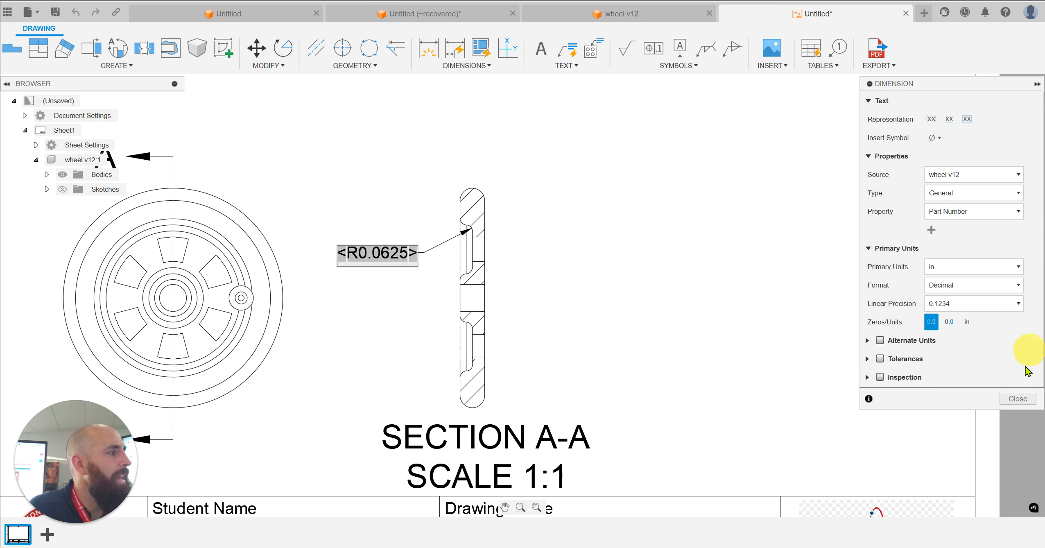
left_click(1010, 399)
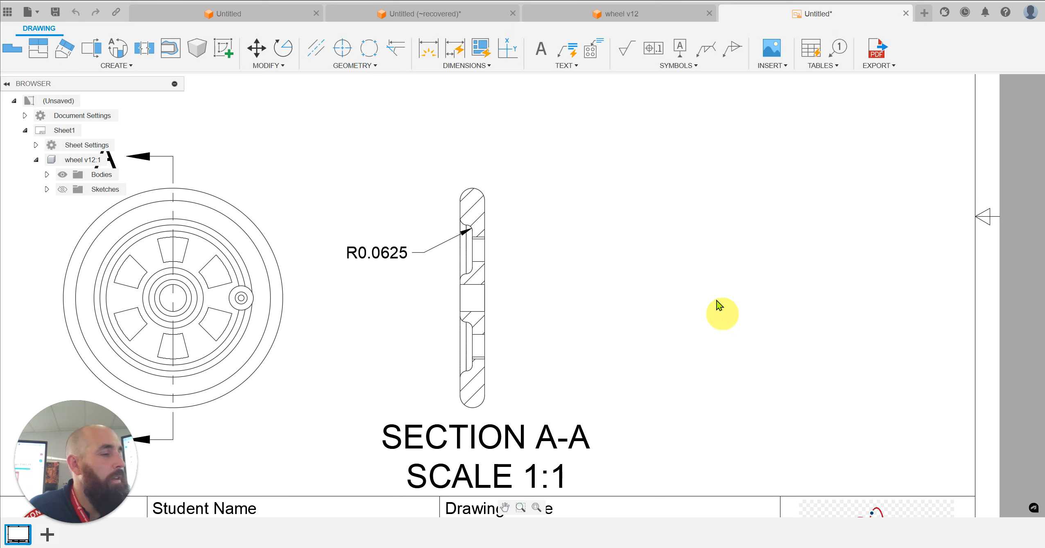
Set the default linear precision for the drawing's inch units to 0.1234 in the document settings.
scroll(569, 320, "down", 3)
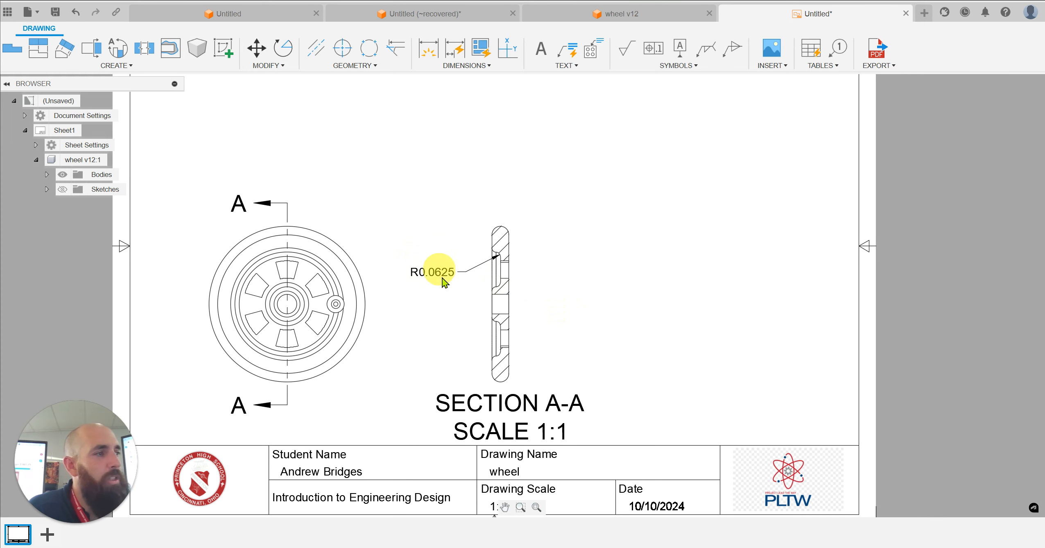
middle_click_drag(560, 277, 517, 293)
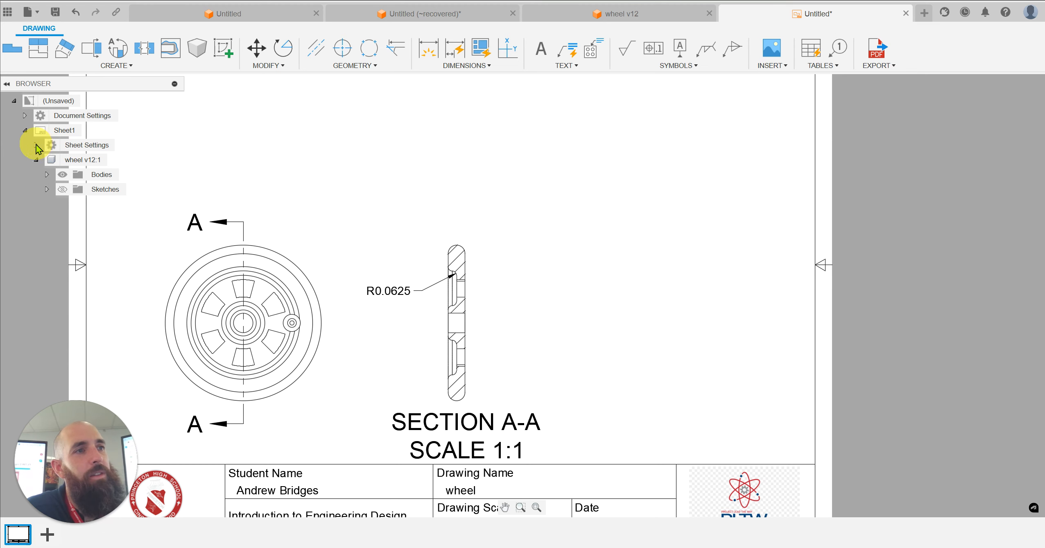
left_click(68, 145)
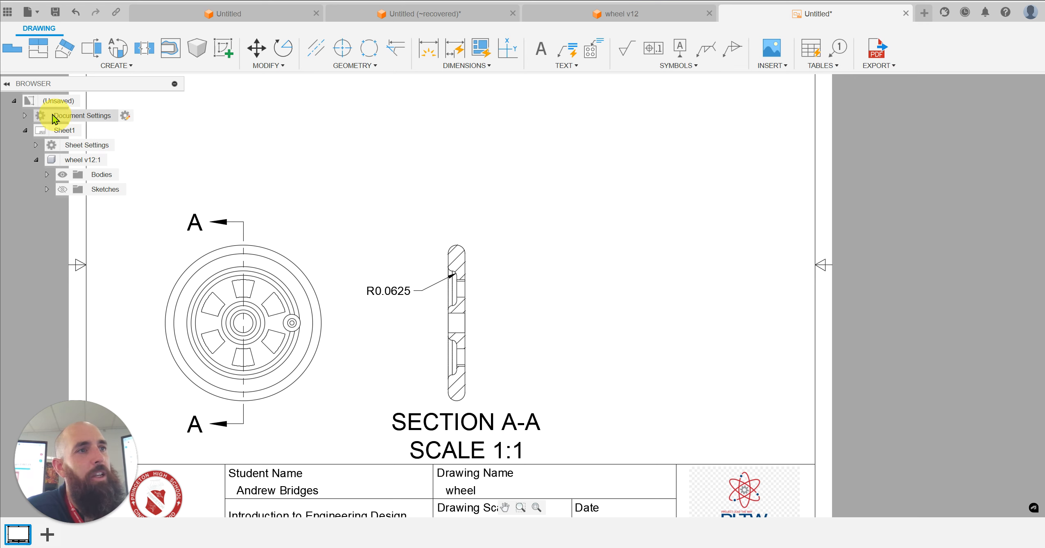
left_click(126, 118)
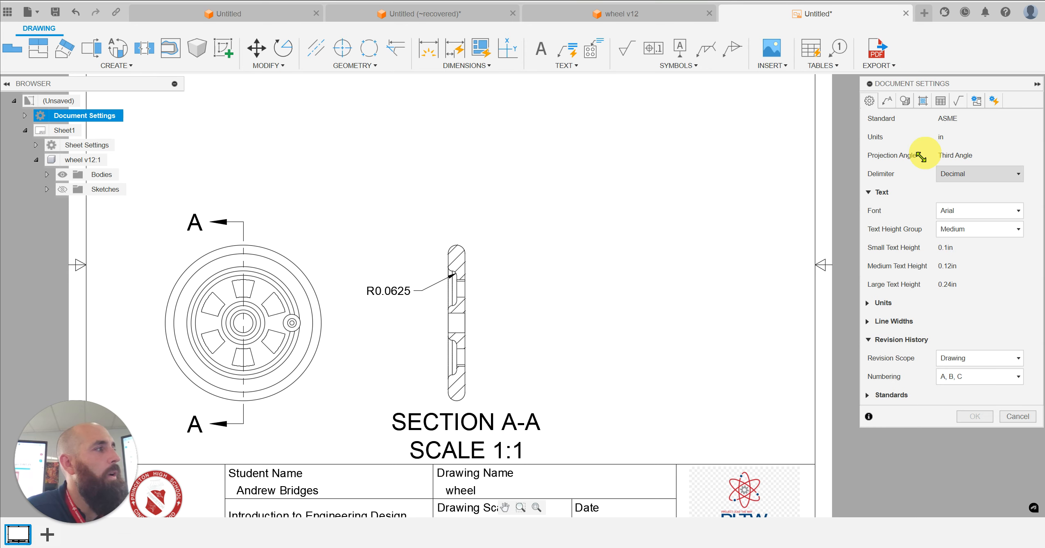
left_click(868, 304)
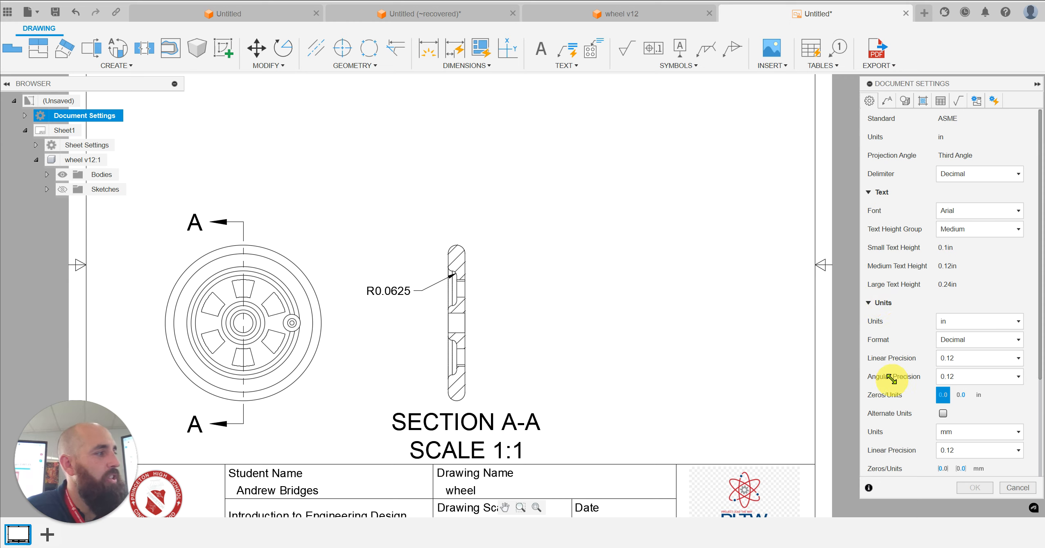
left_click(953, 358)
left_click(956, 422)
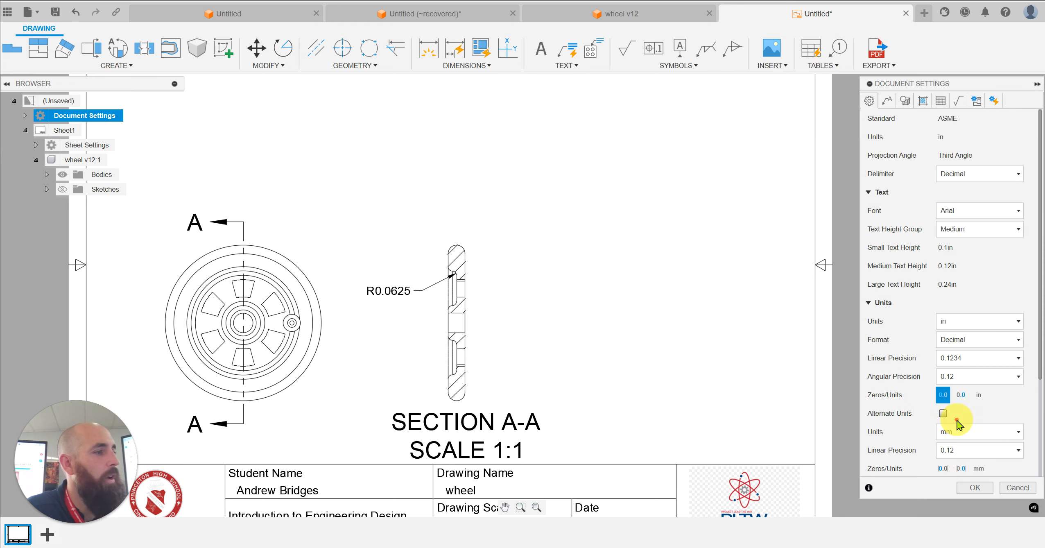
left_click(975, 488)
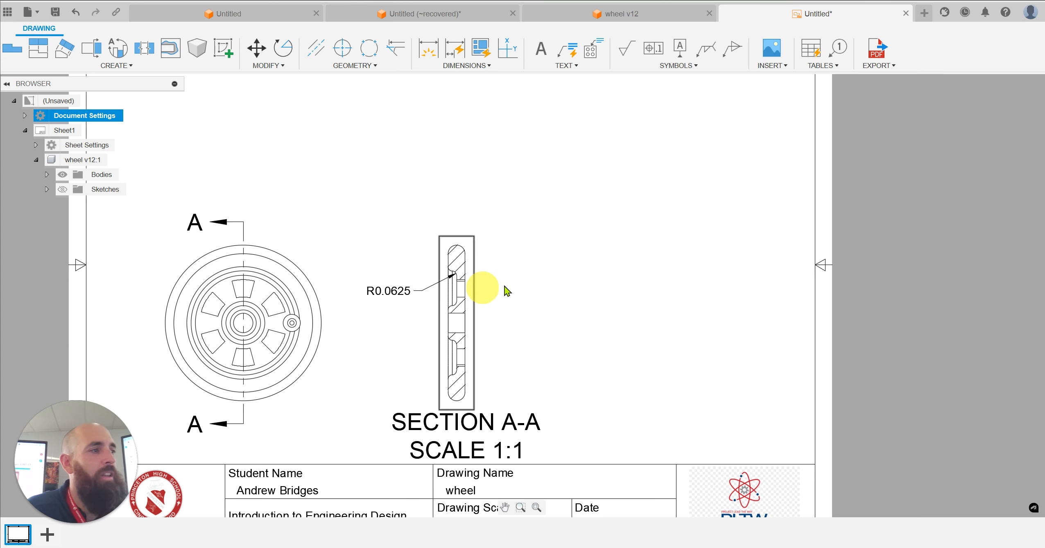
scroll(558, 320, "down", 2)
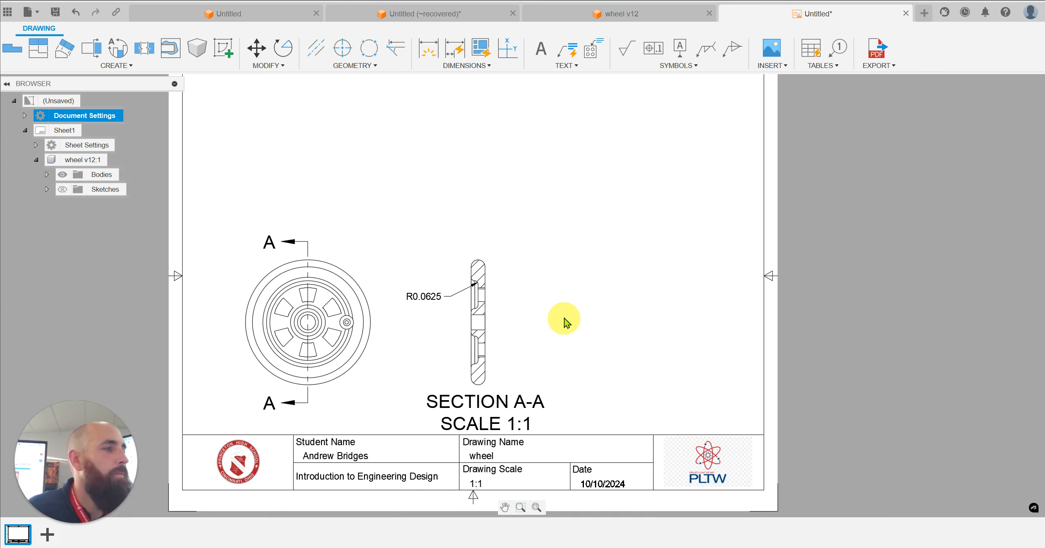
scroll(538, 322, "up", 2)
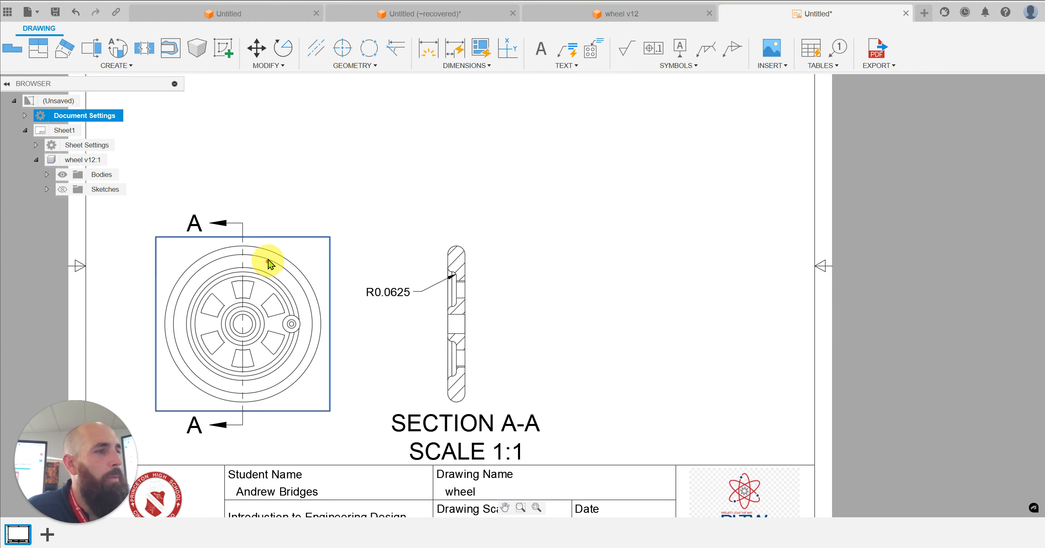